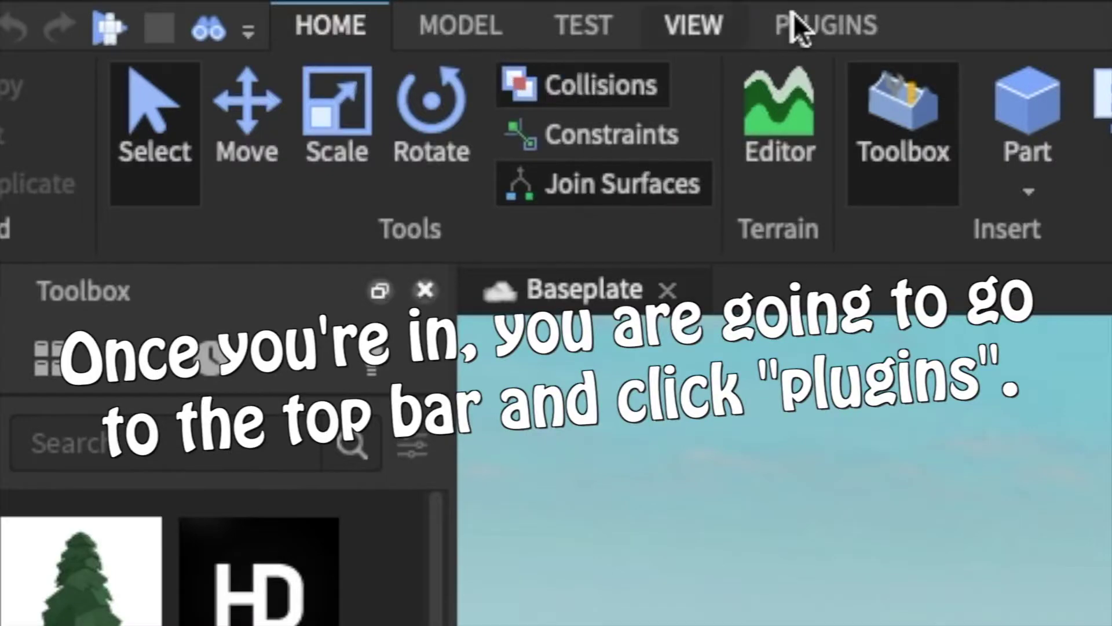
# Search toolbox plugins for 'load character' to get Load Character, then switch the toolbox back to Models
pyautogui.click(794, 12)
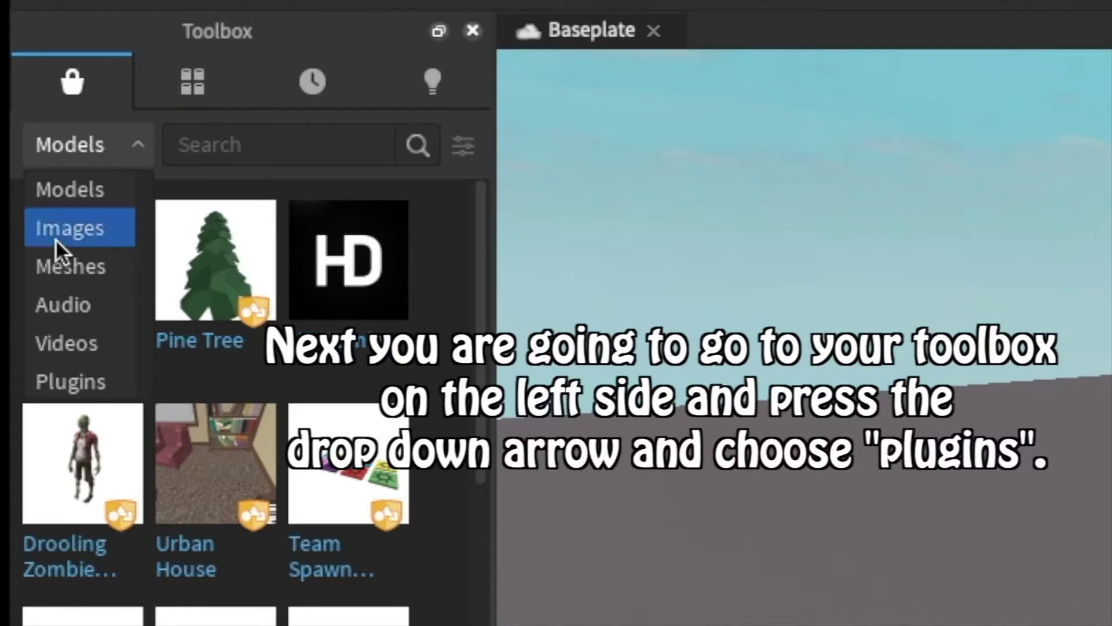
pyautogui.click(85, 374)
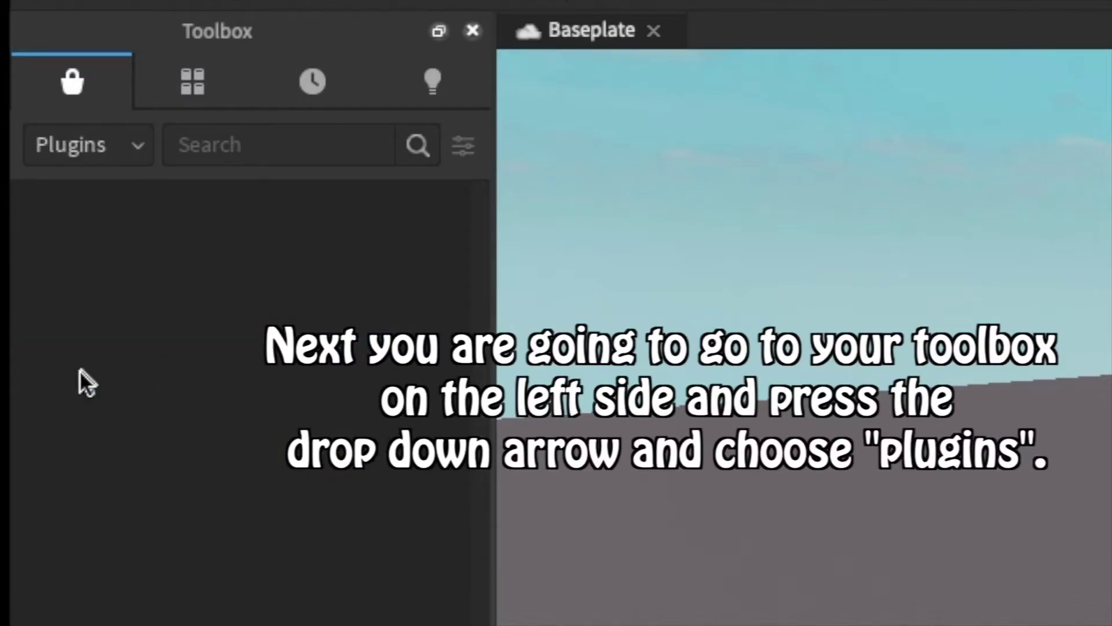
pyautogui.click(277, 146)
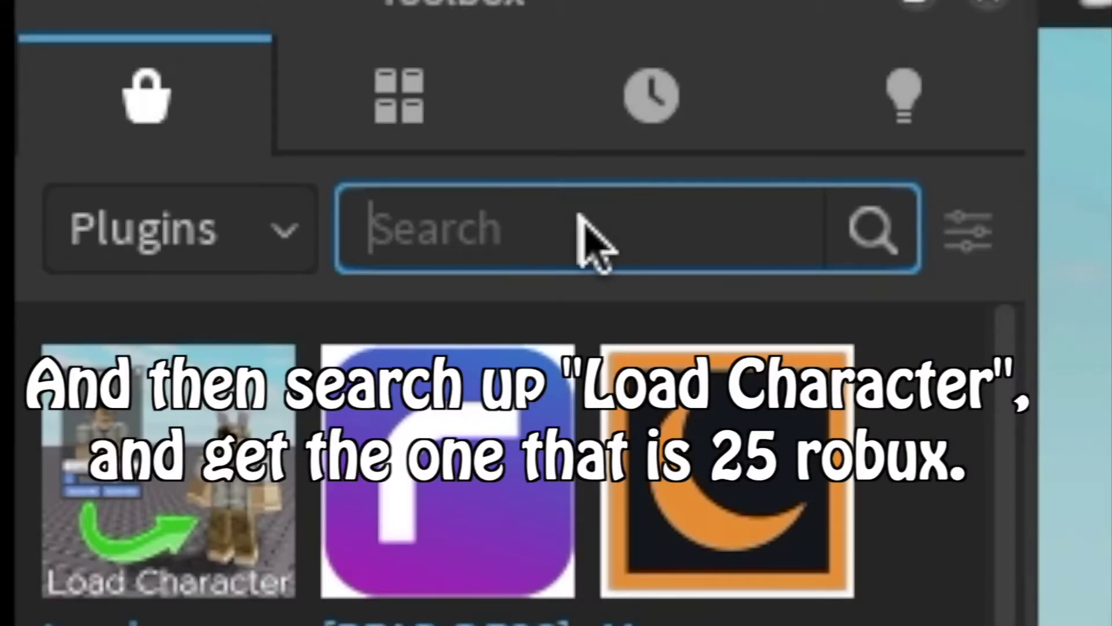
pyautogui.write('load')
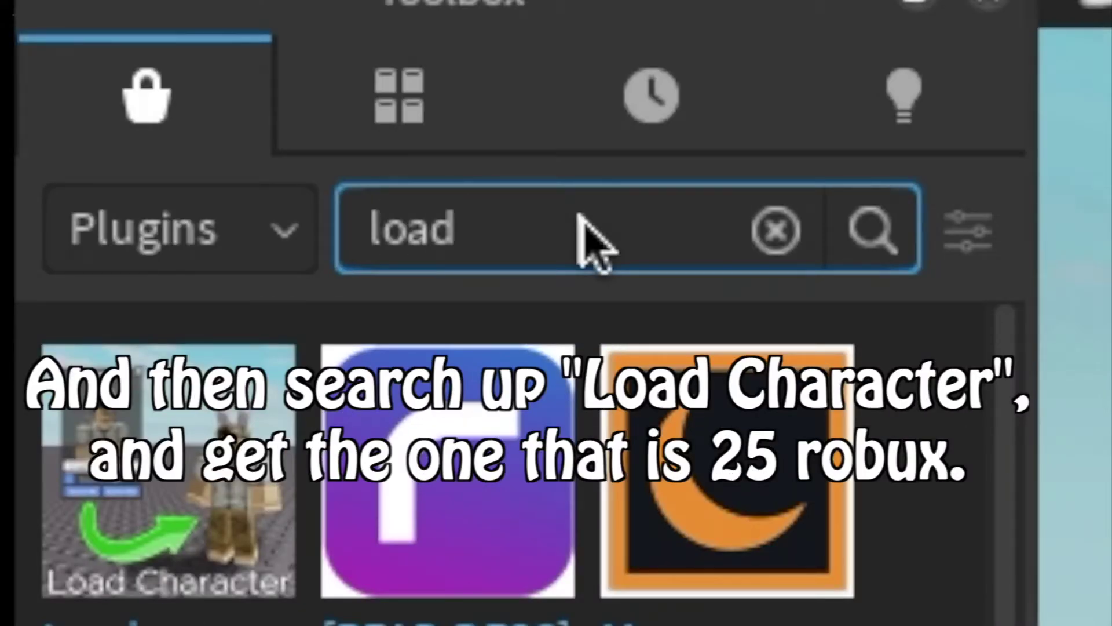
pyautogui.write('cter')
pyautogui.press('Return')
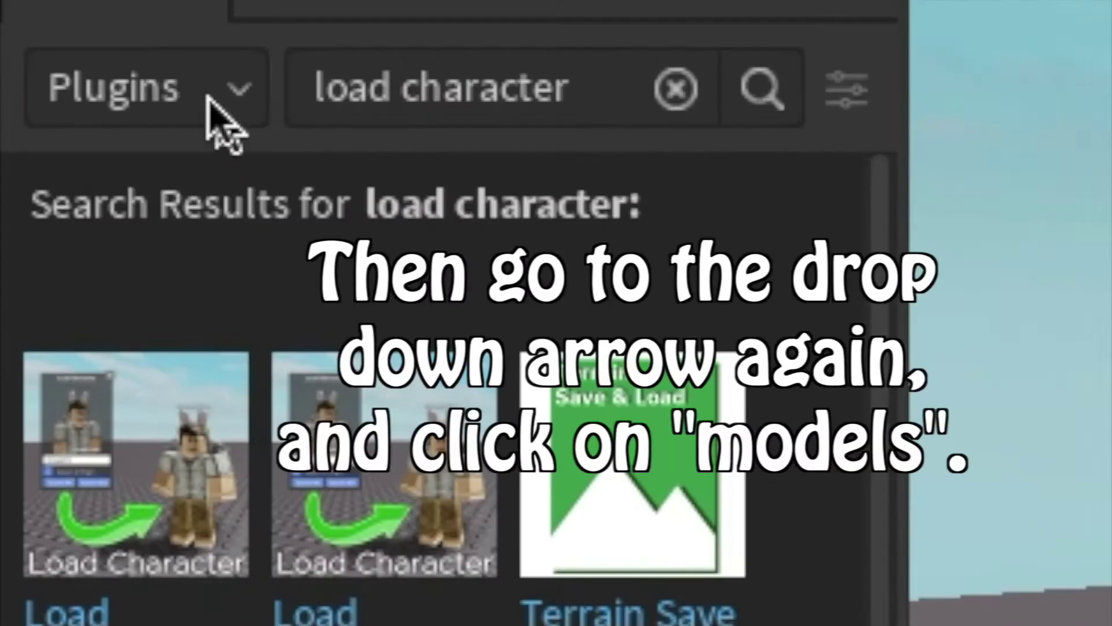
pyautogui.click(211, 97)
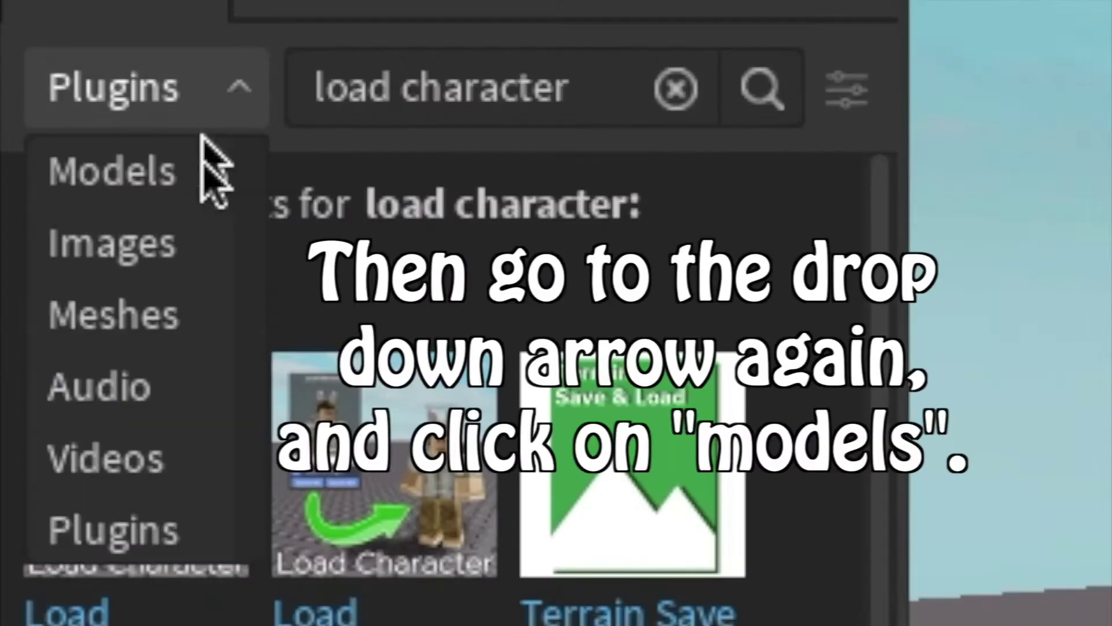
pyautogui.click(168, 197)
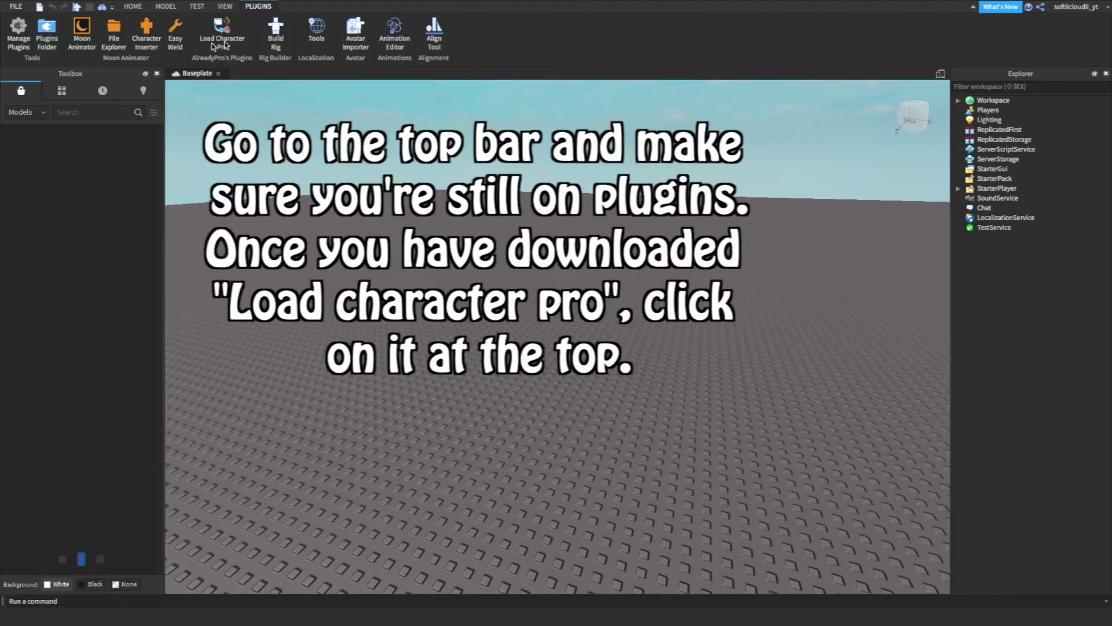
# Use Load Character Pro to spawn the entered username's avatar as R6 at the origin
pyautogui.click(229, 40)
pyautogui.write('softli')
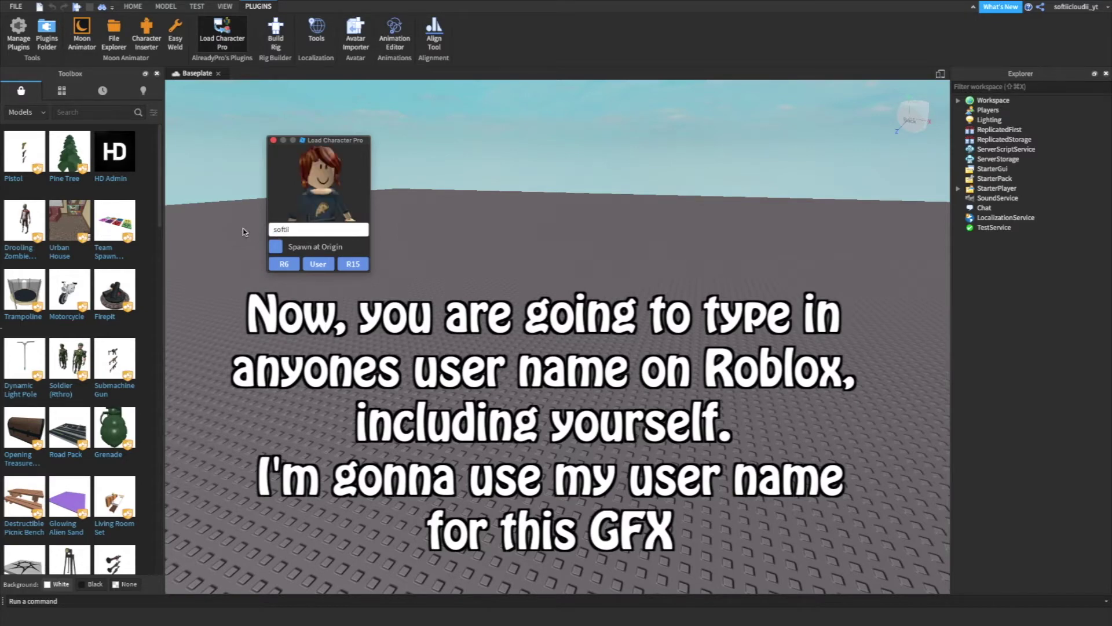
pyautogui.write('cl')
pyautogui.write('ou')
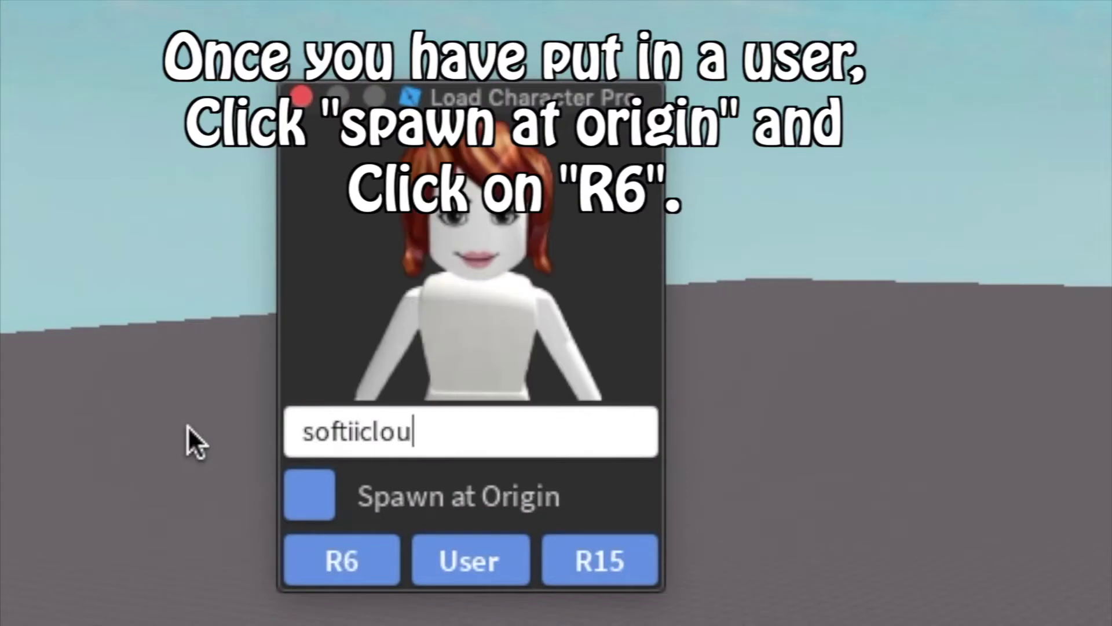
pyautogui.write('dii_')
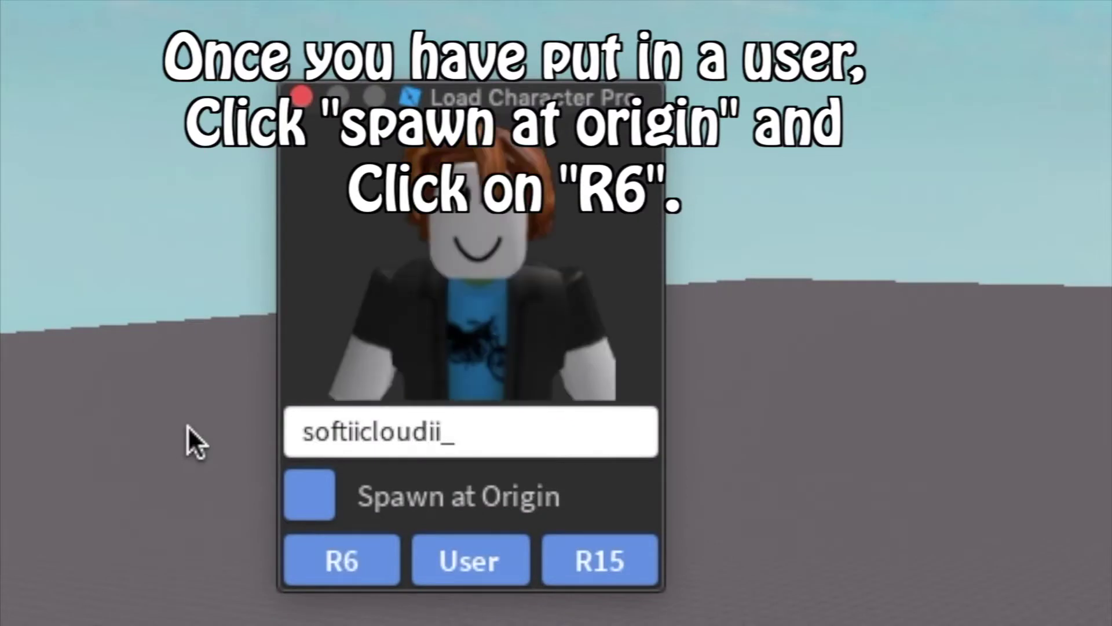
pyautogui.write('yt')
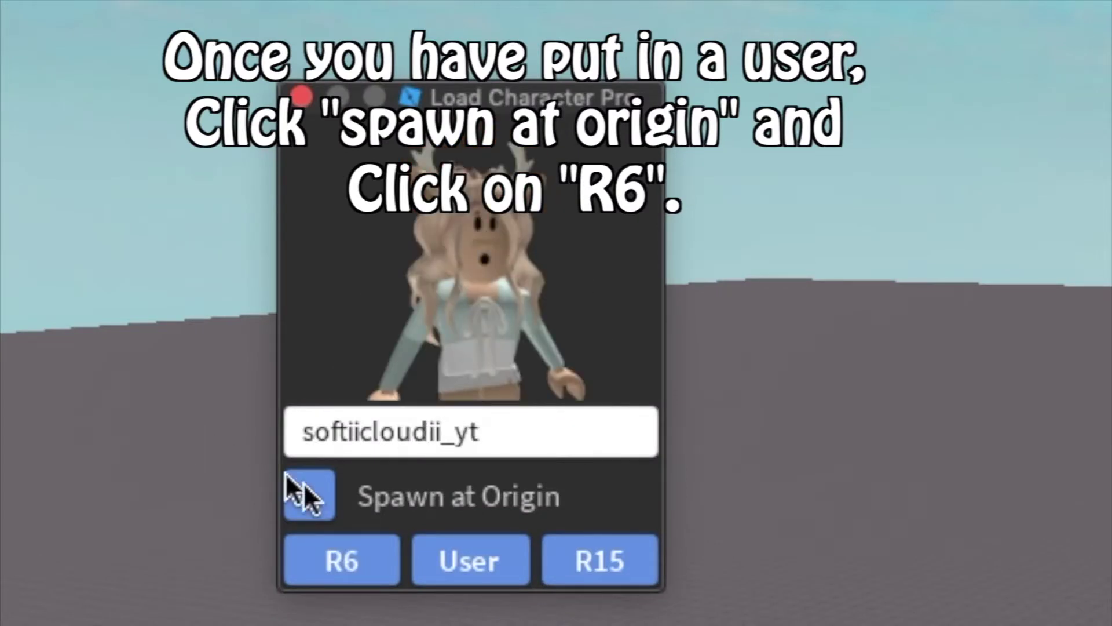
pyautogui.click(388, 537)
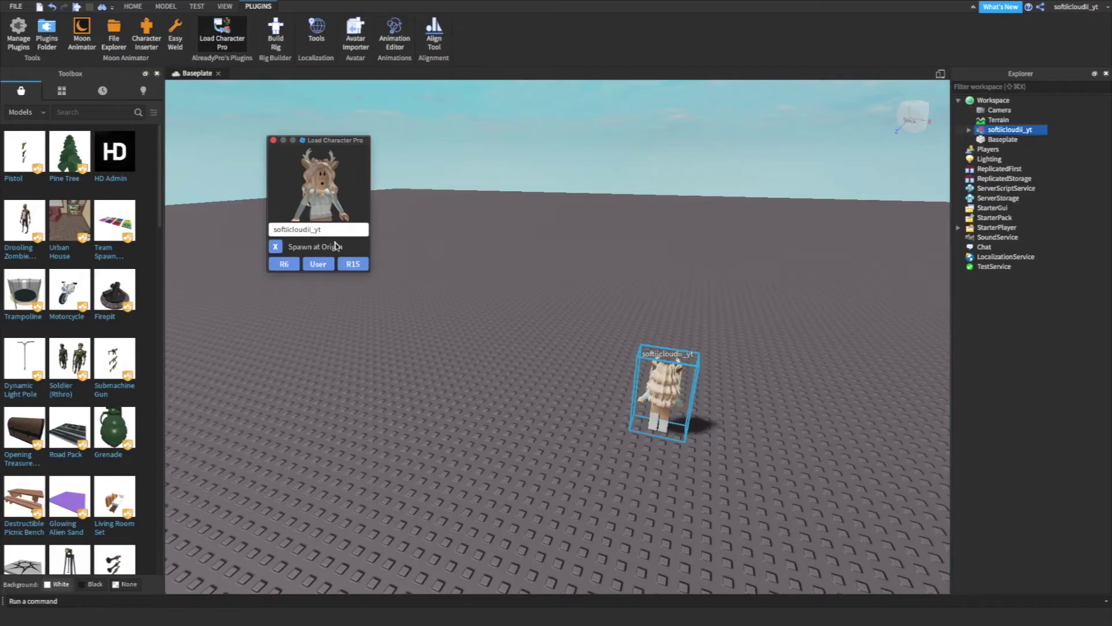
# Close the plugin window and search toolbox models for 'Aesthetic flower shop'
pyautogui.click(272, 140)
pyautogui.moveTo(386, 218)
pyautogui.mouseDown(button='right')
pyautogui.moveTo(467, 242)
pyautogui.moveTo(457, 245)
pyautogui.mouseUp(button='right')
pyautogui.scroll(5, 458, 245)
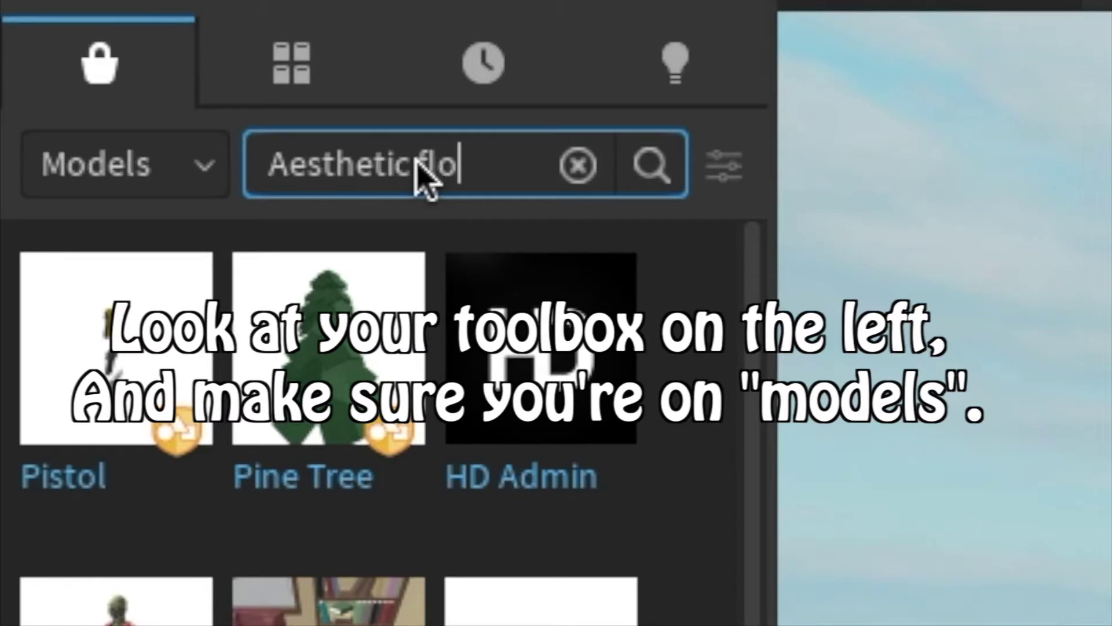
pyautogui.write('shop')
pyautogui.press('Return')
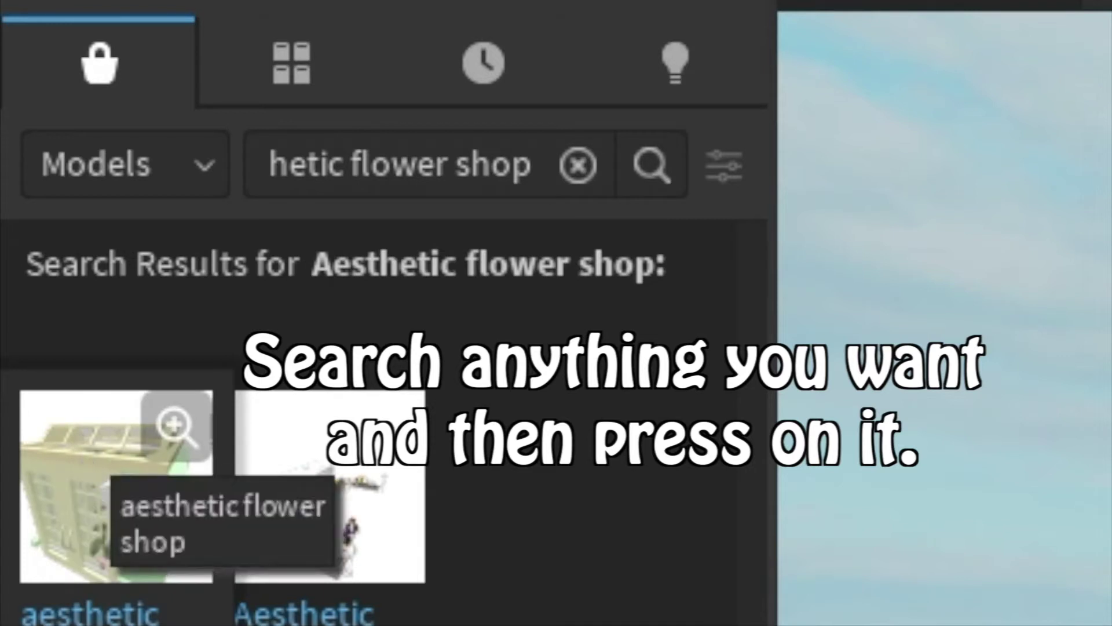
pyautogui.click(155, 580)
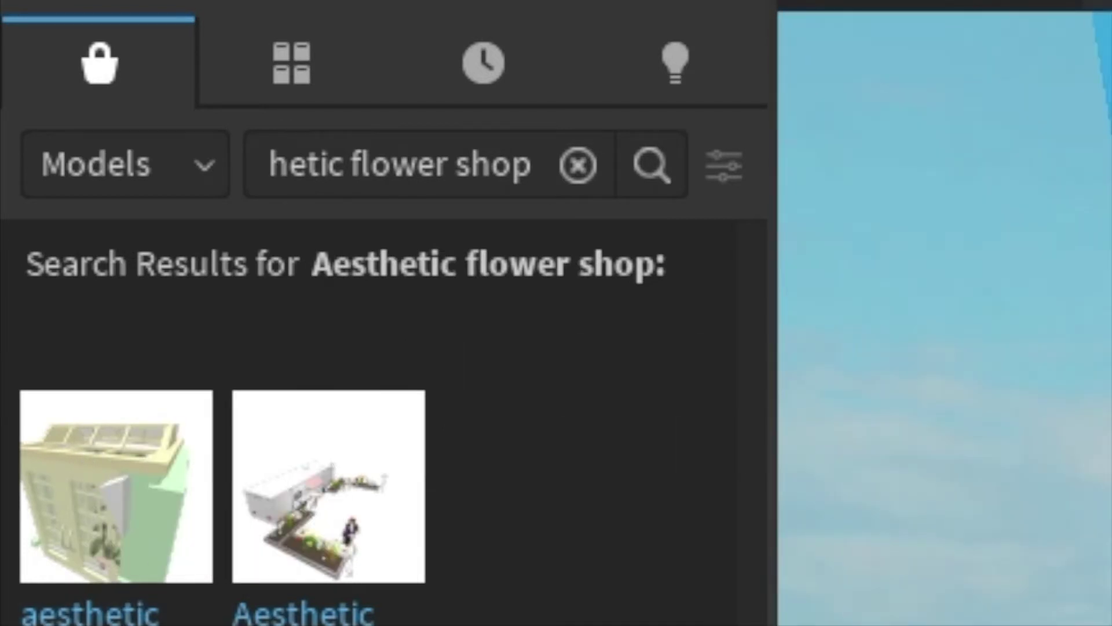
# Trim the search to just 'Aesthetic' to find the aesthetic christmas living room model
pyautogui.click(521, 168)
pyautogui.doubleClick(510, 168)
pyautogui.click(525, 168)
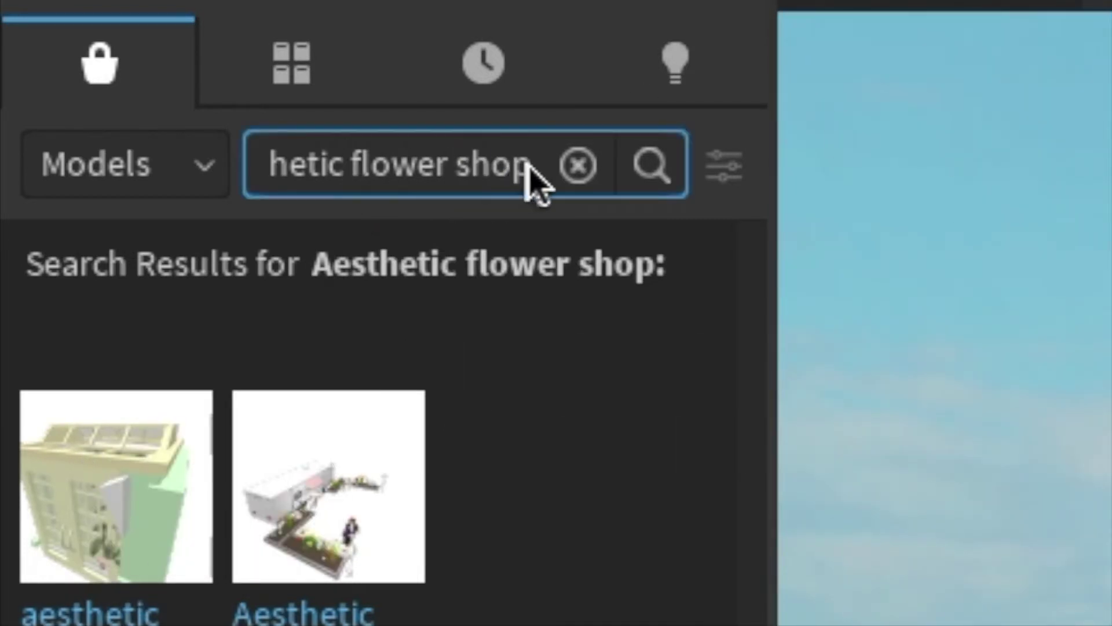
pyautogui.press('BackSpace')
pyautogui.press('BackSpace')
pyautogui.press('BackSpace')
pyautogui.press('BackSpace')
pyautogui.press('BackSpace')
pyautogui.press('BackSpace')
pyautogui.press('Return')
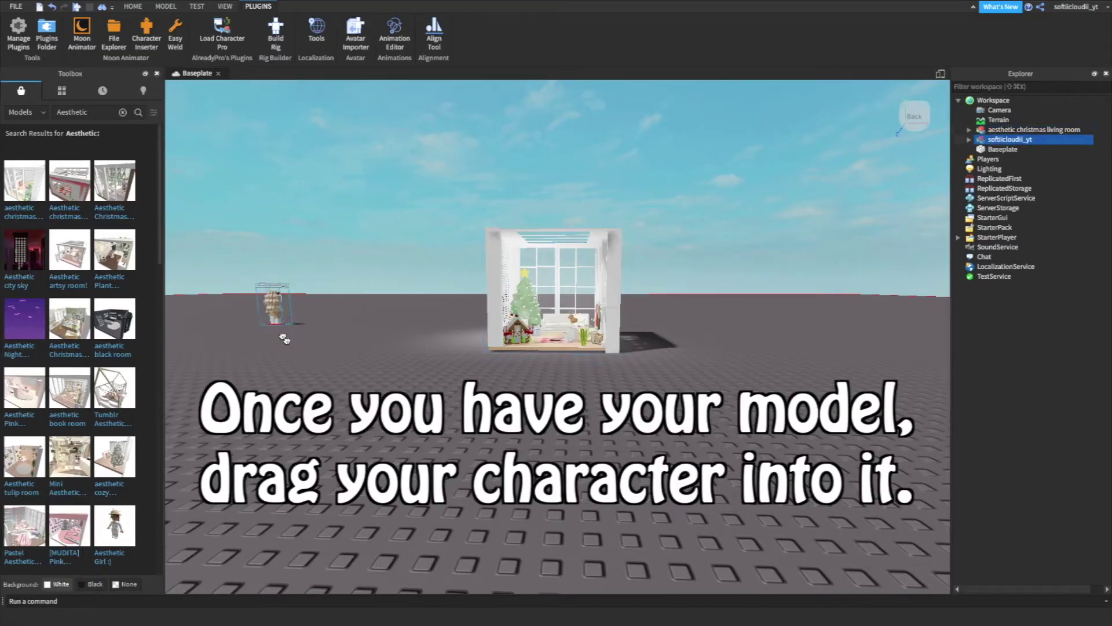
# Move the avatar into the living room near the tree, turn it toward the camera, and set it on the floor
pyautogui.moveTo(284, 339); pyautogui.dragTo(561, 330)
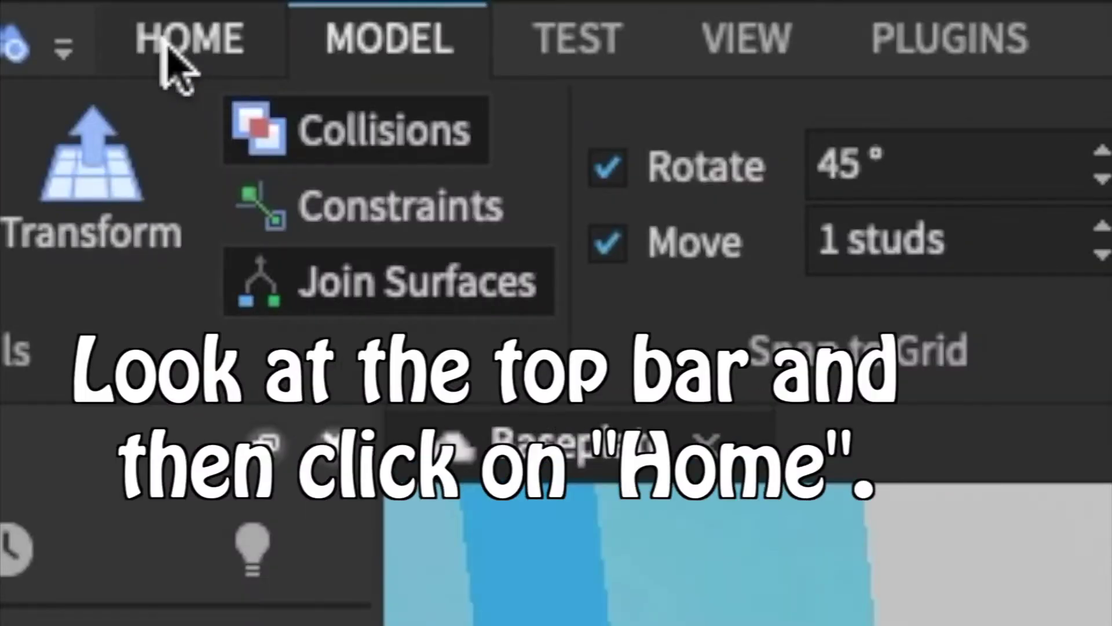
pyautogui.click(131, 7)
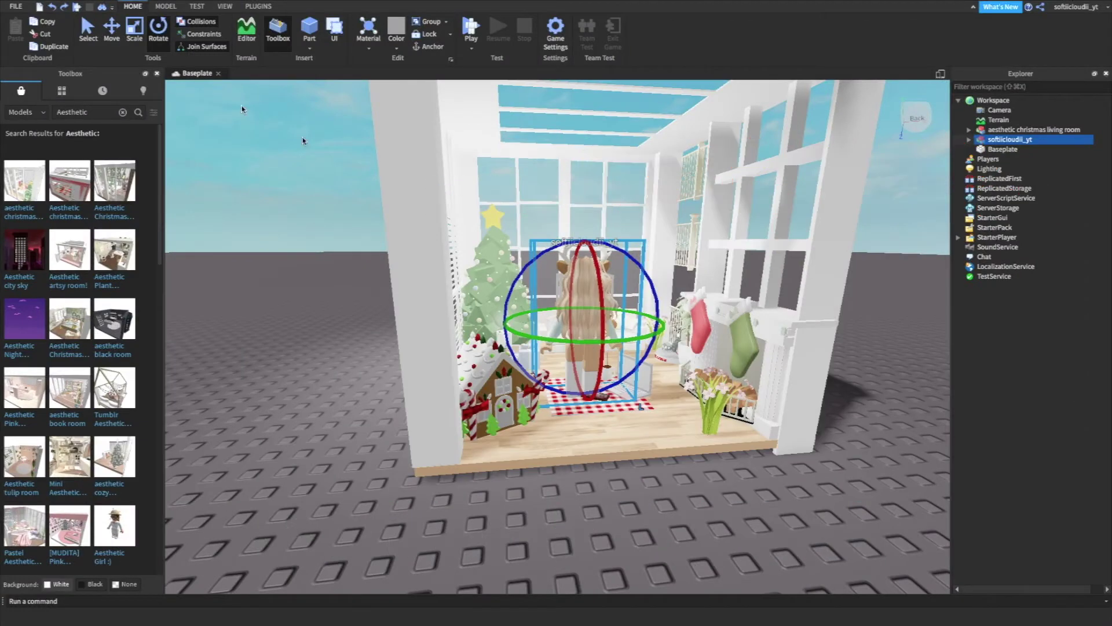
pyautogui.click(112, 26)
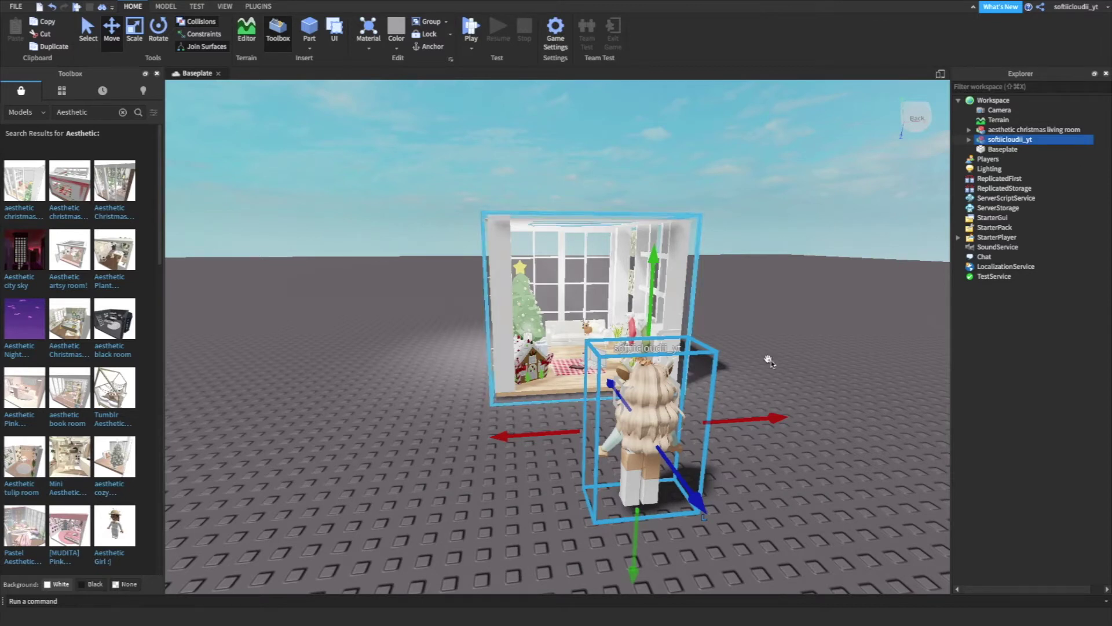
pyautogui.click(158, 32)
pyautogui.moveTo(719, 446); pyautogui.dragTo(733, 385)
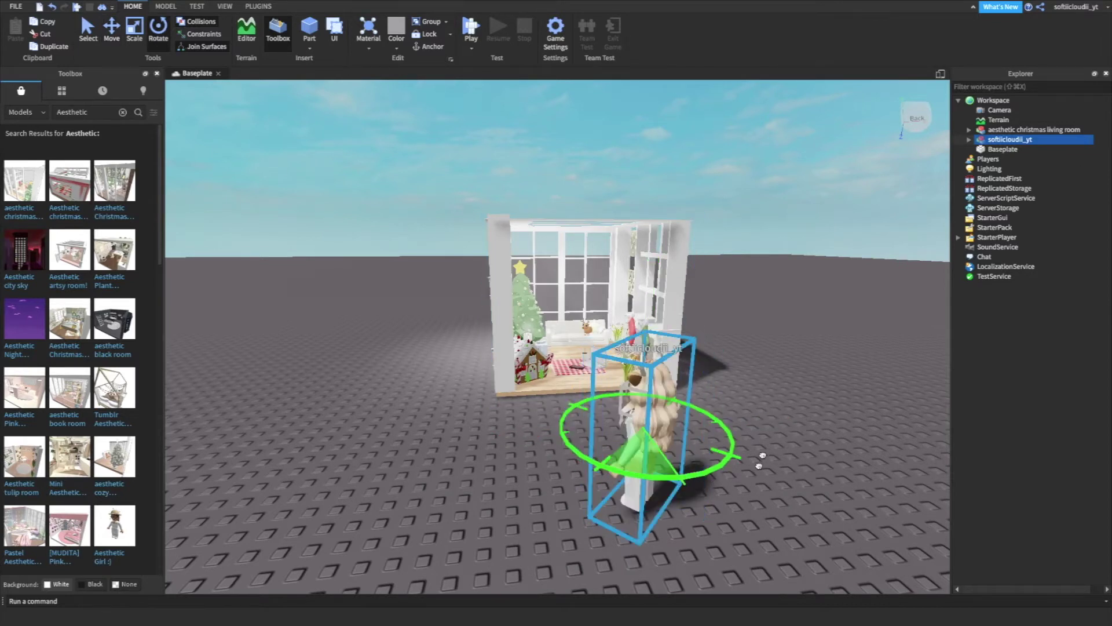
pyautogui.click(111, 31)
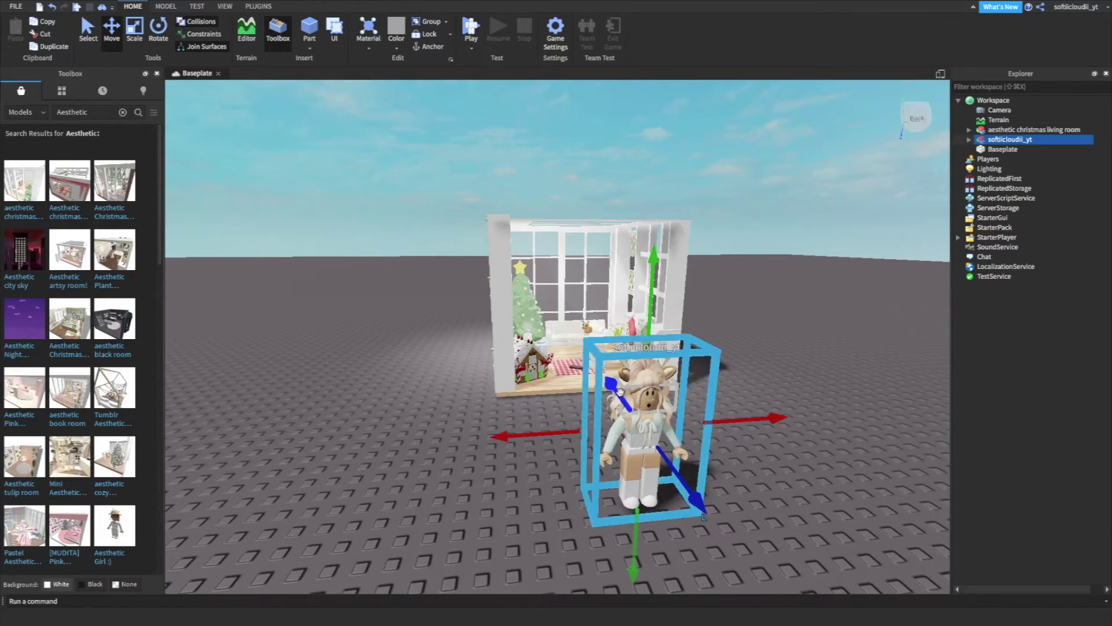
pyautogui.moveTo(649, 405)
pyautogui.mouseDown()
pyautogui.moveTo(534, 271)
pyautogui.moveTo(560, 324)
pyautogui.mouseUp()
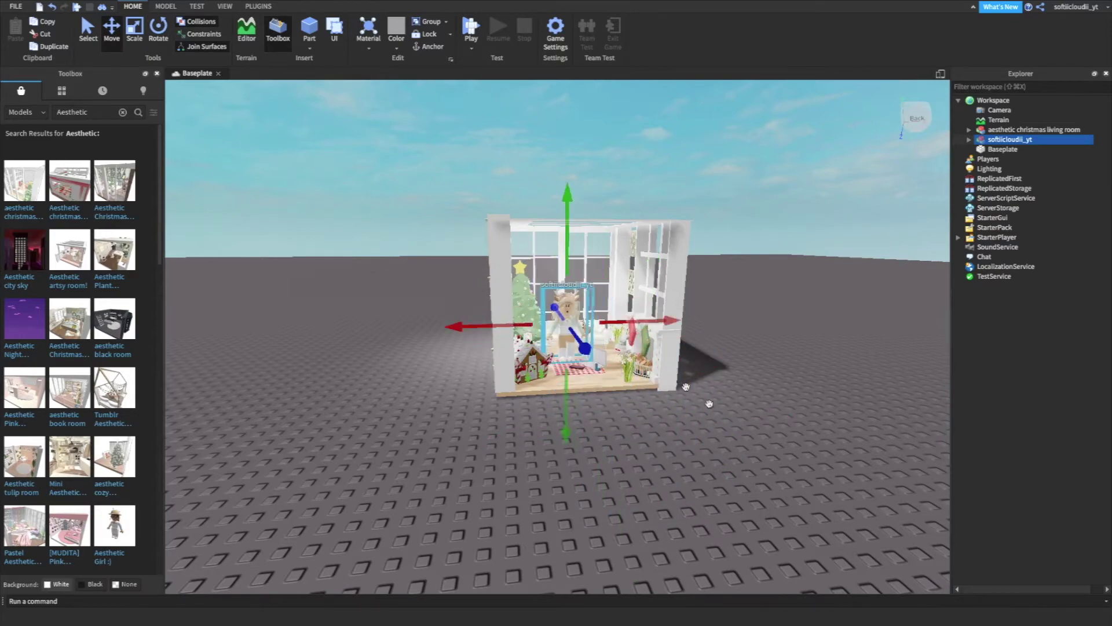
pyautogui.moveTo(708, 392); pyautogui.dragTo(744, 412, button='right')
pyautogui.press('f')
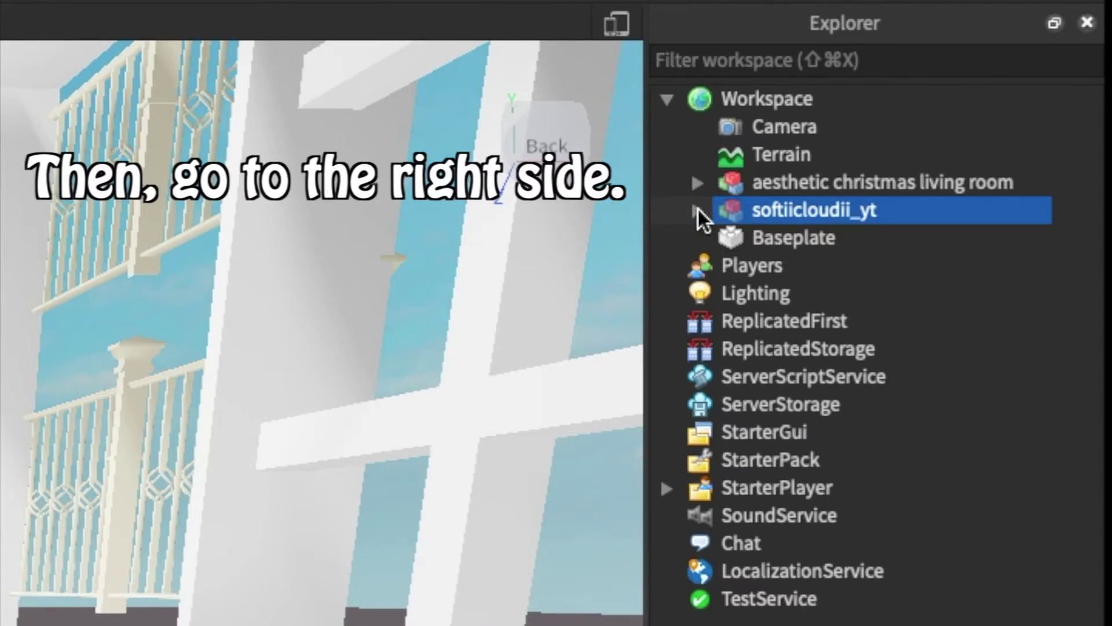
# Expand the avatar in Explorer, delete its reindeer accessory, then restore it
pyautogui.click(698, 211)
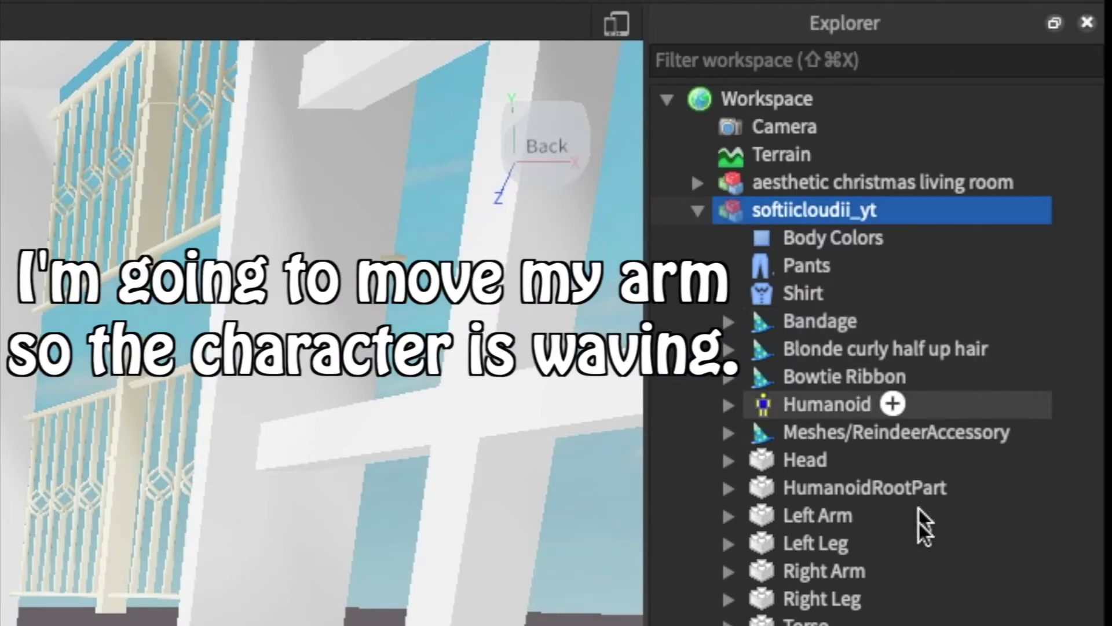
pyautogui.click(902, 432)
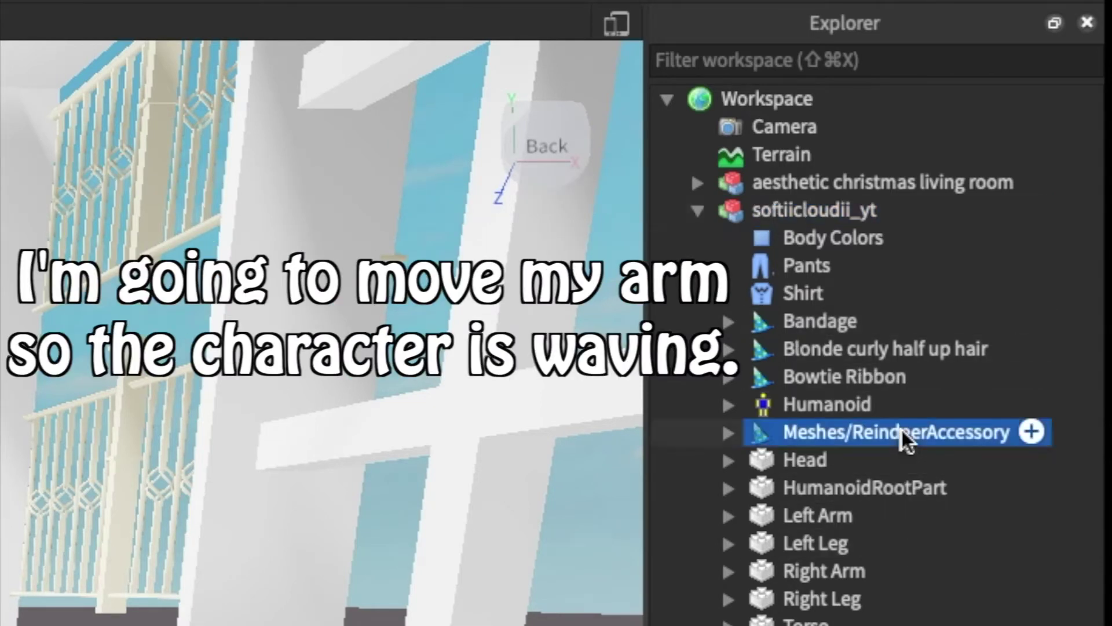
pyautogui.press('Delete')
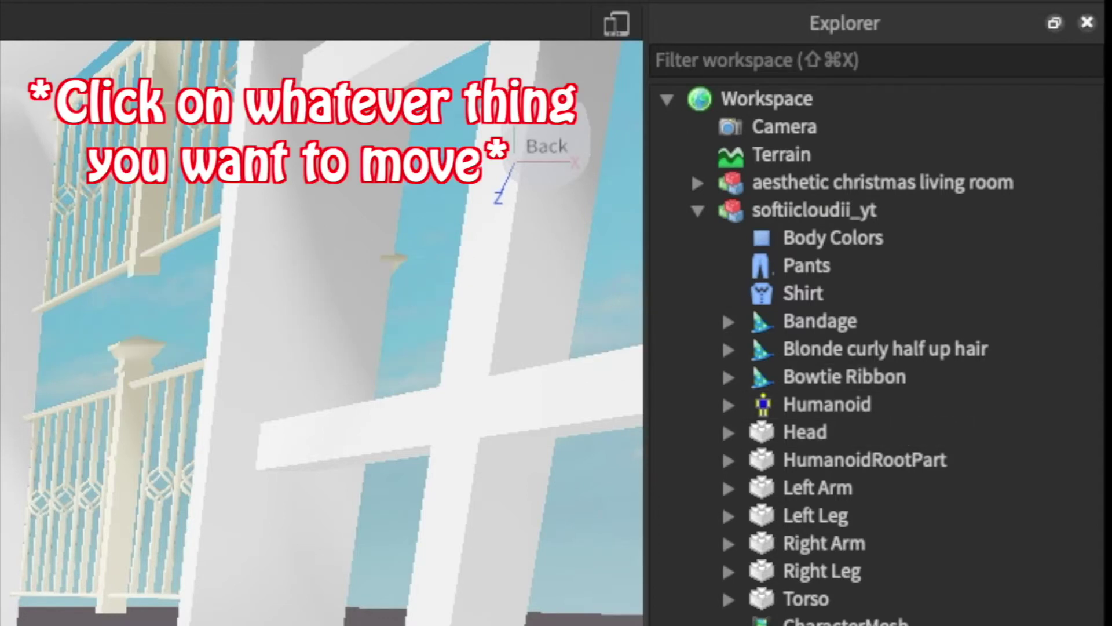
pyautogui.click(551, 593)
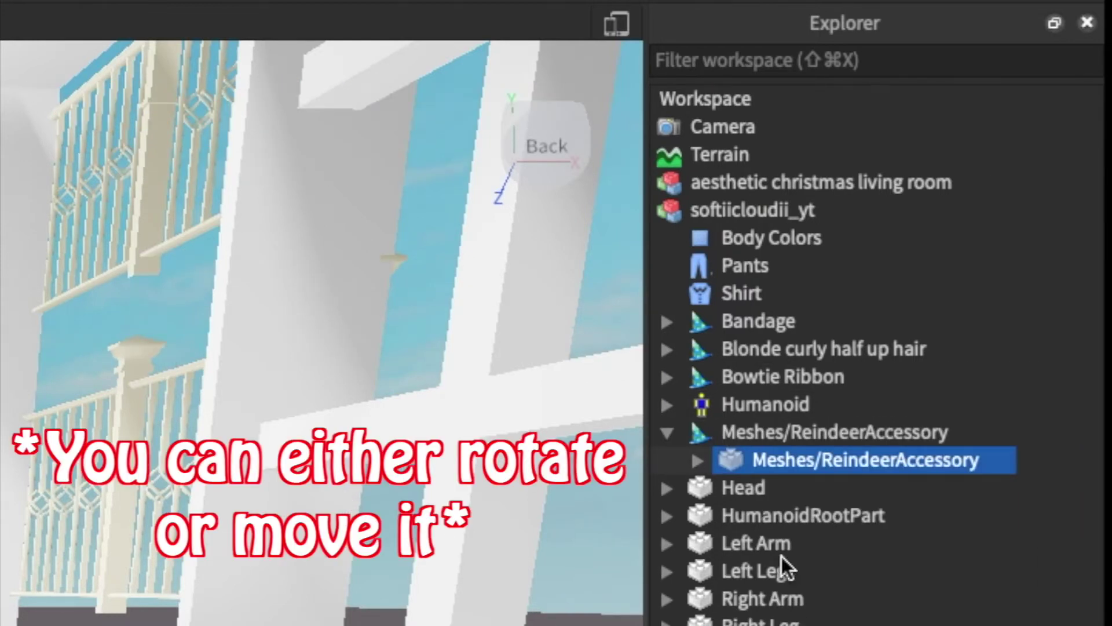
# Rotate the avatar's Left Arm upward into a wave, then reselect the whole avatar
pyautogui.click(774, 546)
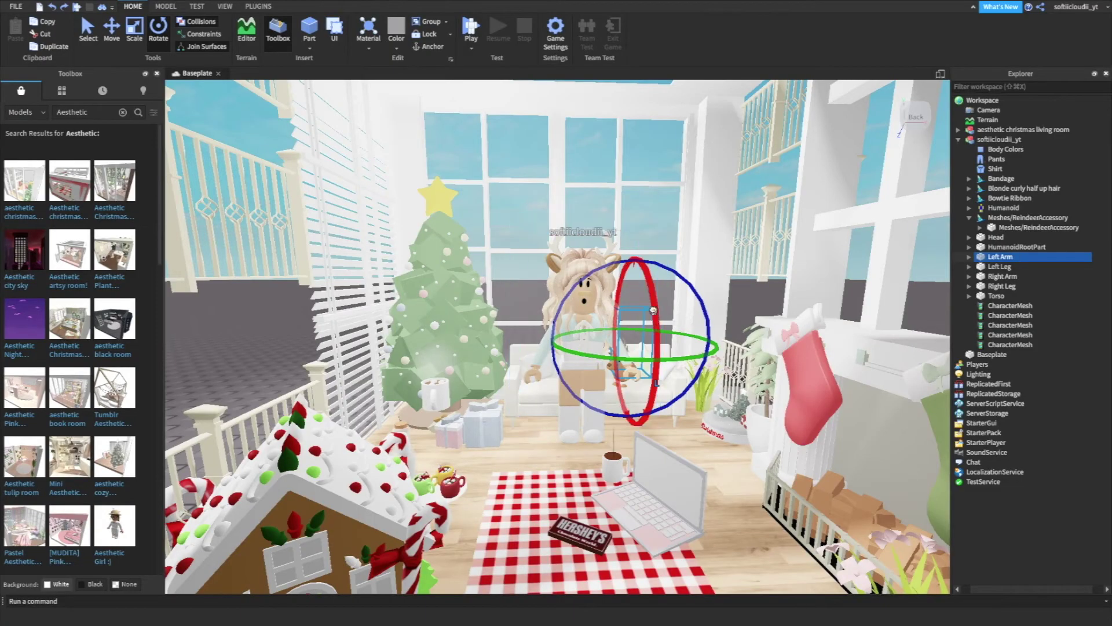
pyautogui.moveTo(654, 323); pyautogui.dragTo(602, 364)
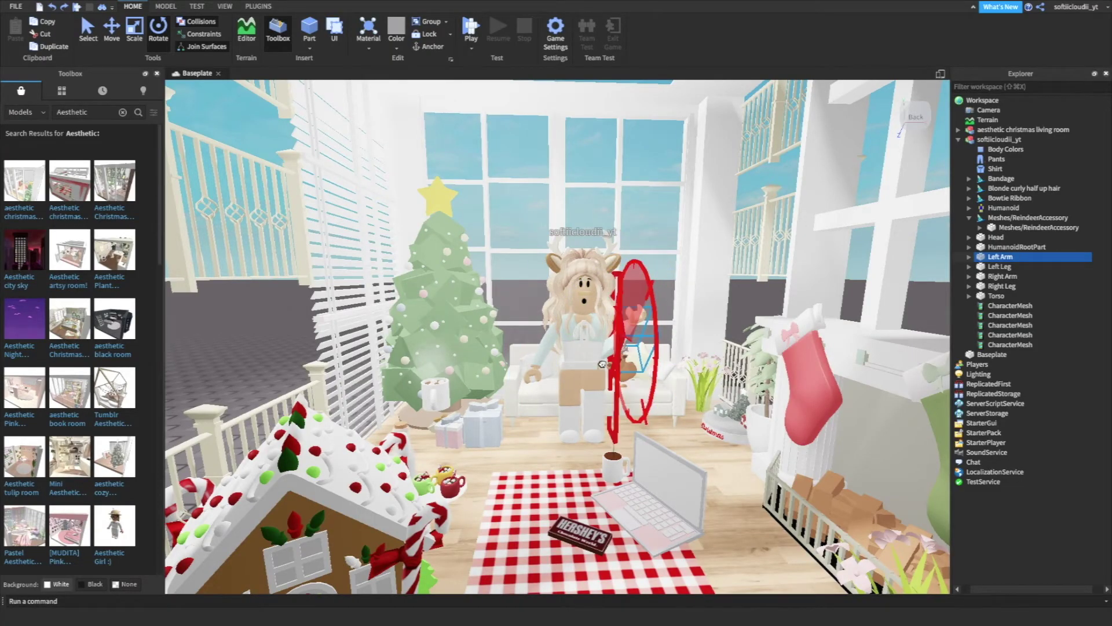
pyautogui.hotkey('ctrl', '2')
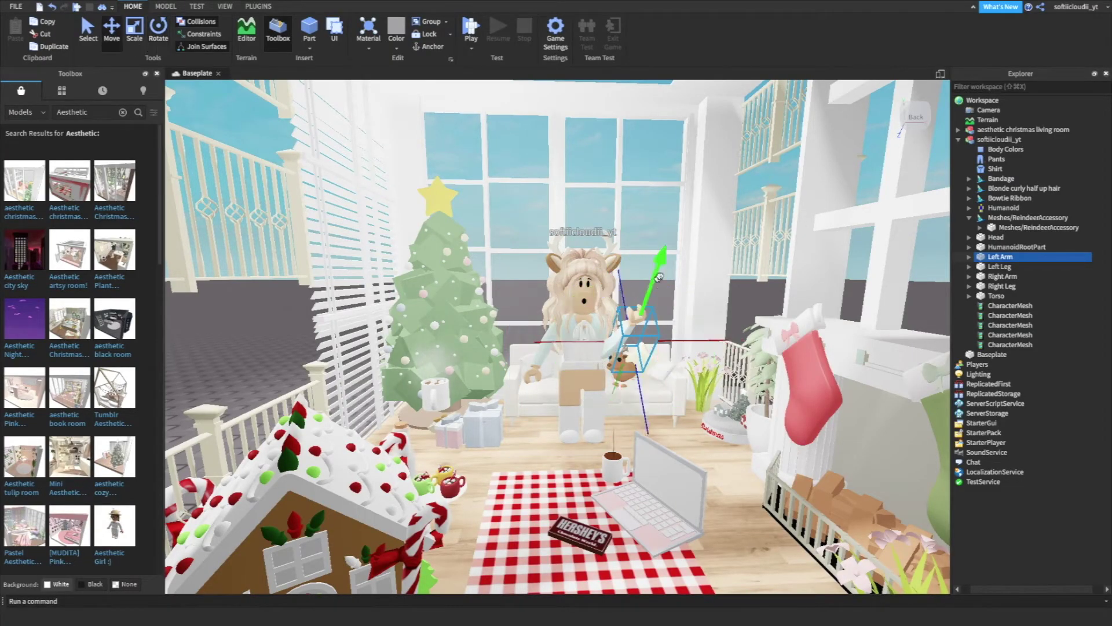
pyautogui.click(1002, 139)
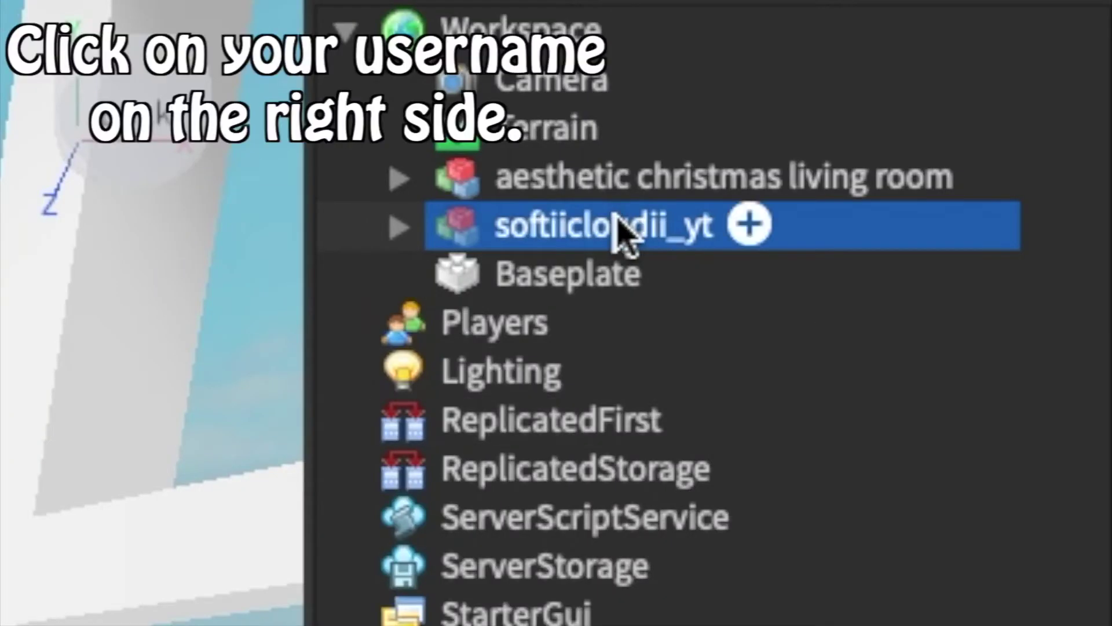
# Rename the avatar to a blank name and delete the Baseplate
pyautogui.rightClick(624, 231)
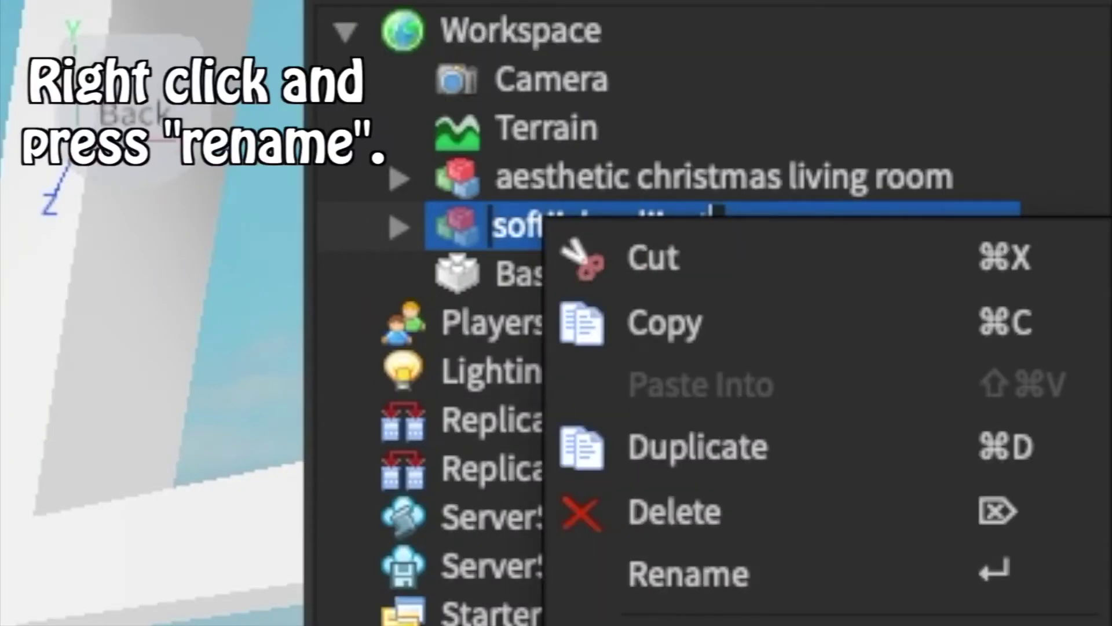
pyautogui.click(719, 565)
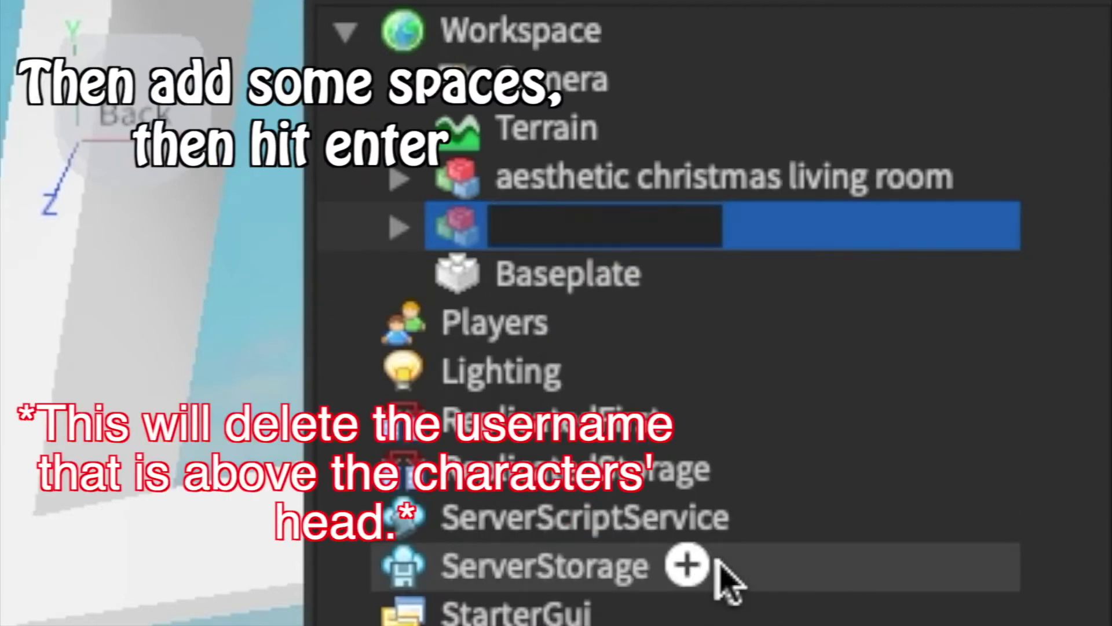
pyautogui.press('Return')
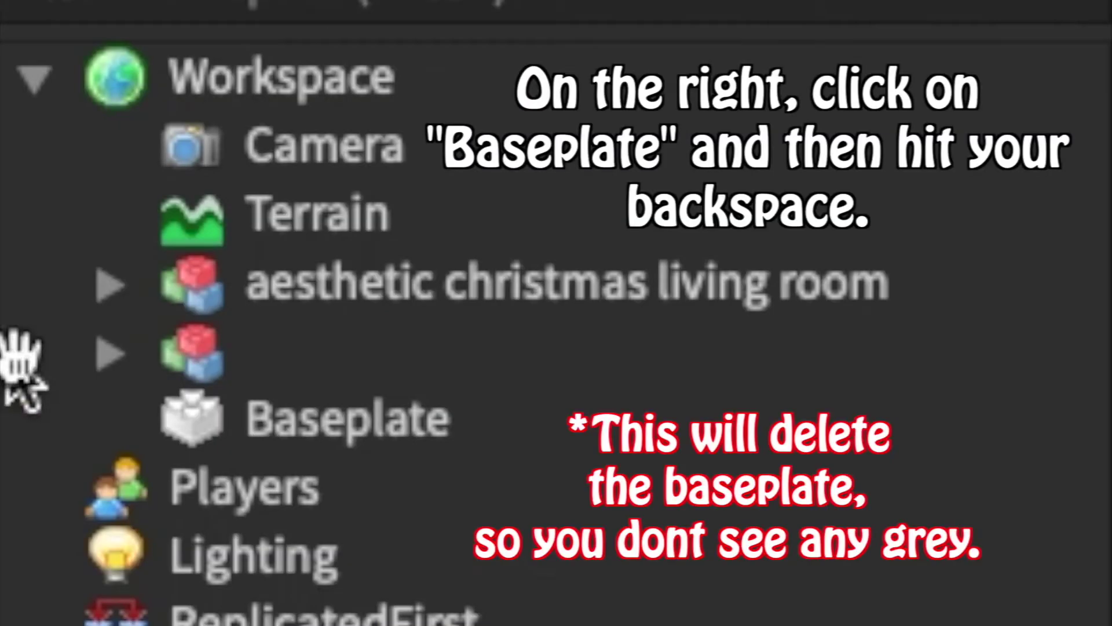
pyautogui.click(223, 417)
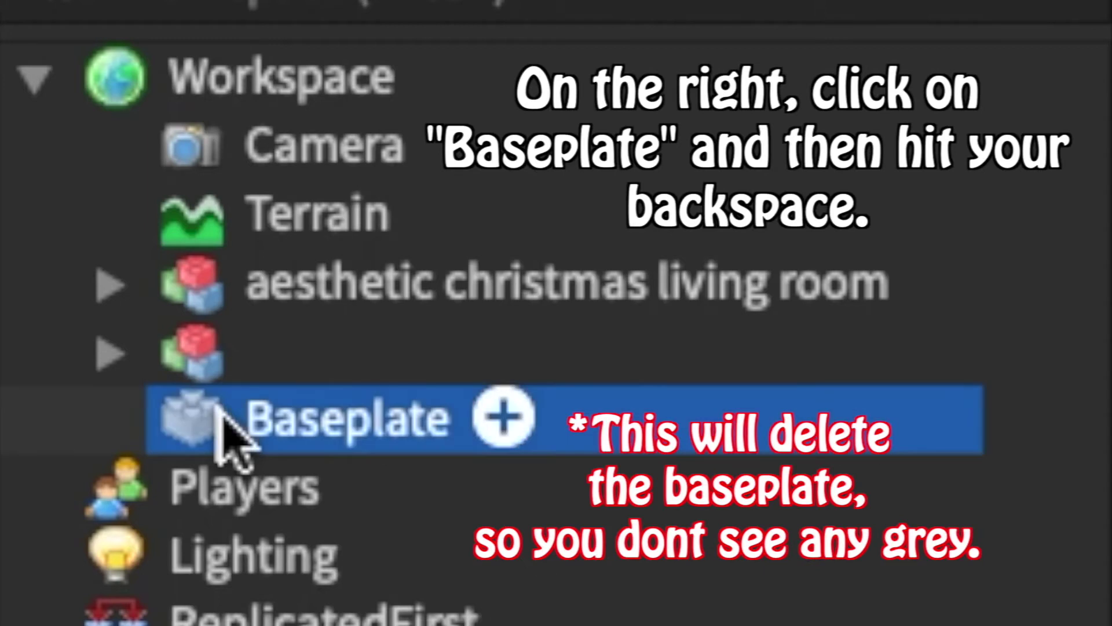
pyautogui.press('BackSpace')
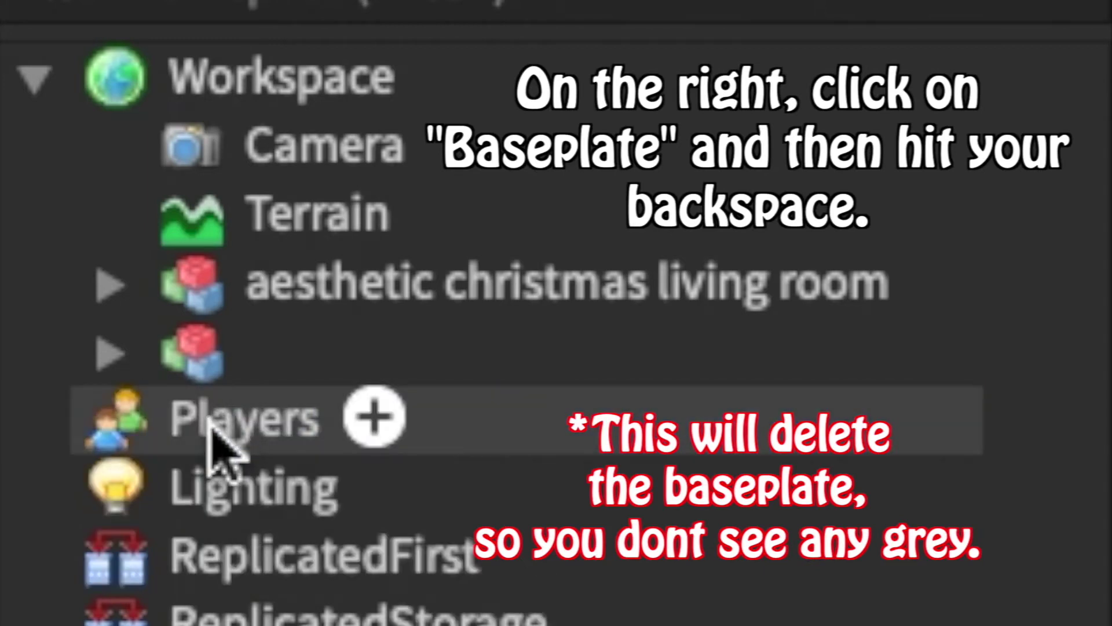
# Search models for 'light', insert the Stadium Light, and frame it in view
pyautogui.write('light')
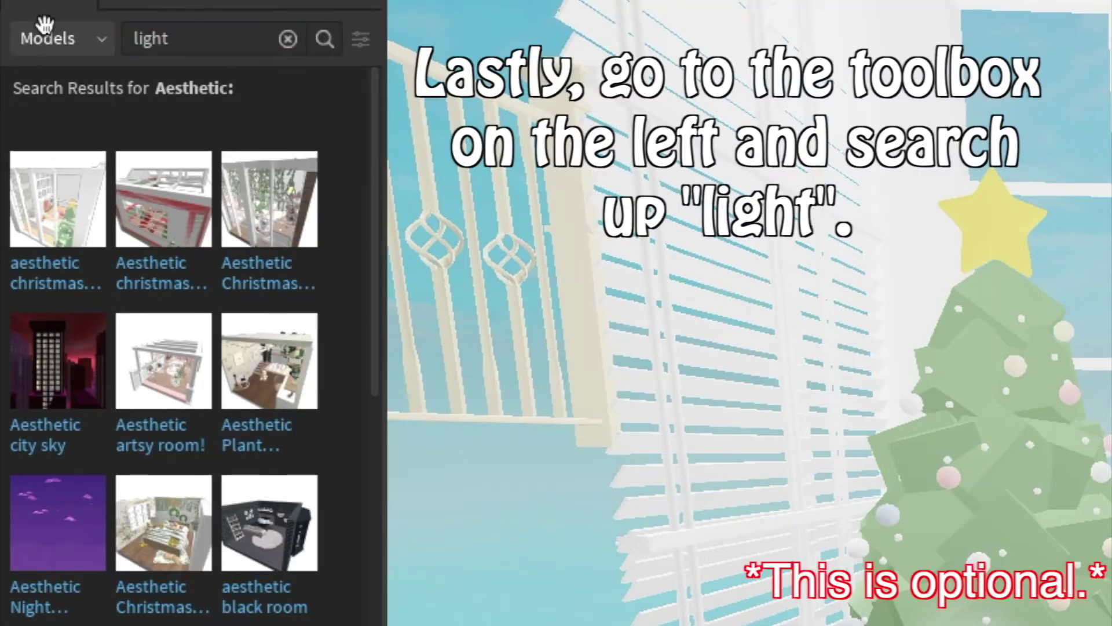
pyautogui.press('Return')
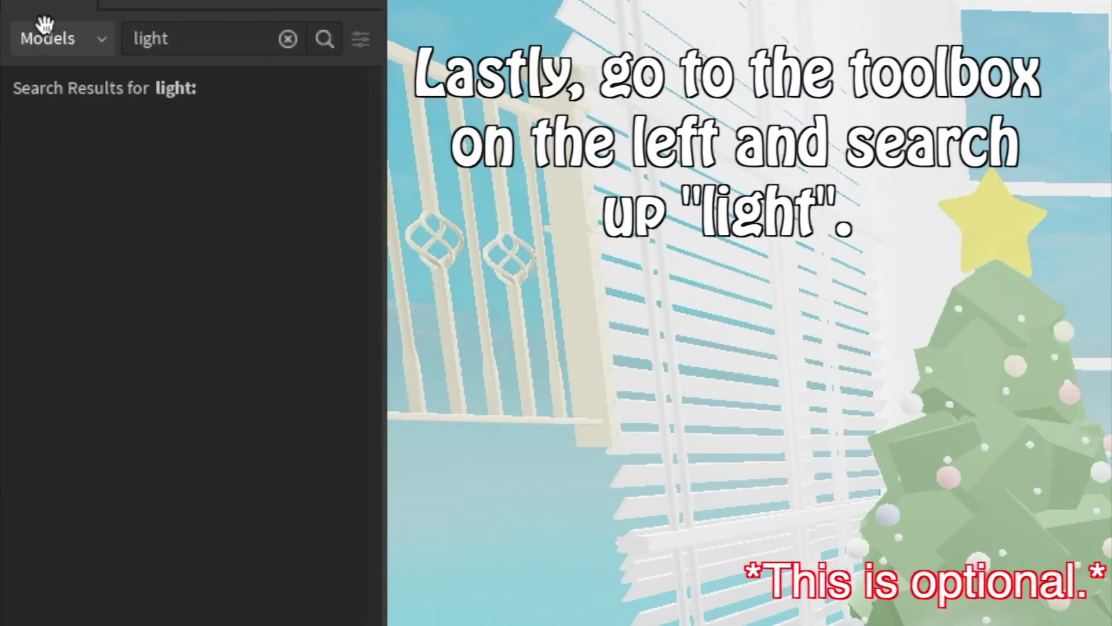
pyautogui.moveTo(745, 311)
pyautogui.mouseDown(button='right')
pyautogui.moveTo(771, 324)
pyautogui.moveTo(753, 326)
pyautogui.mouseUp(button='right')
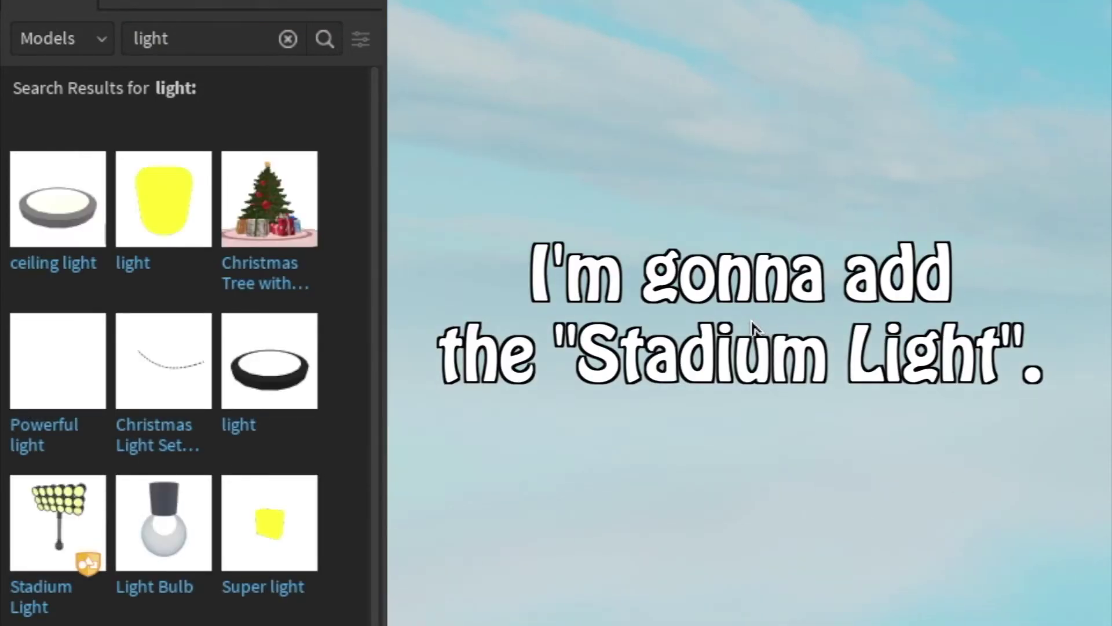
pyautogui.click(54, 529)
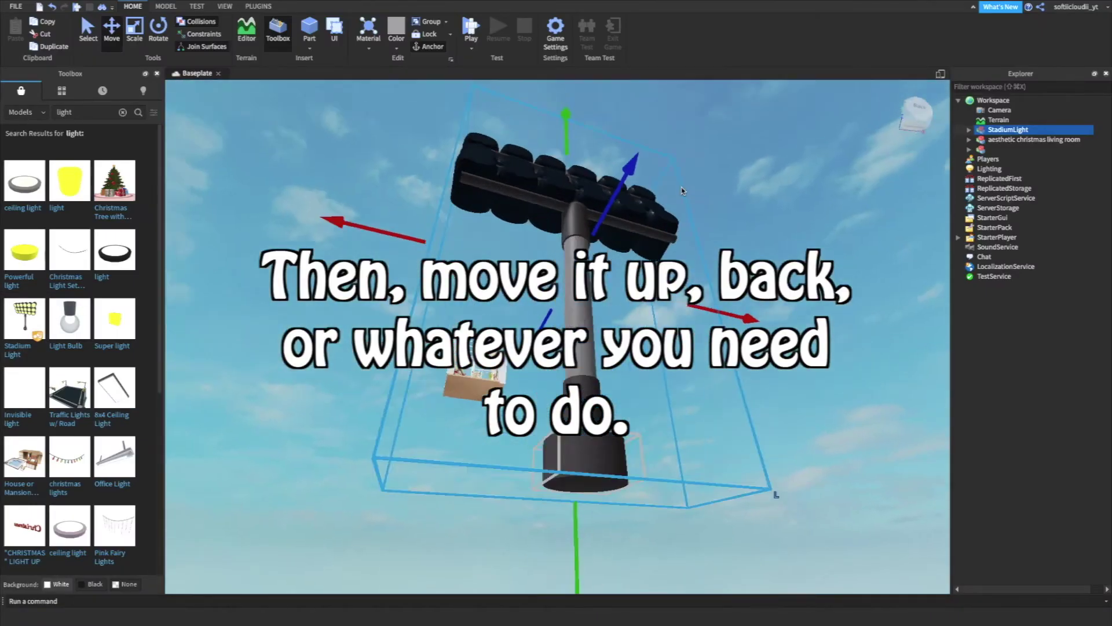
pyautogui.moveTo(683, 191)
pyautogui.mouseDown(button='right')
pyautogui.moveTo(732, 404)
pyautogui.moveTo(580, 289)
pyautogui.mouseUp(button='right')
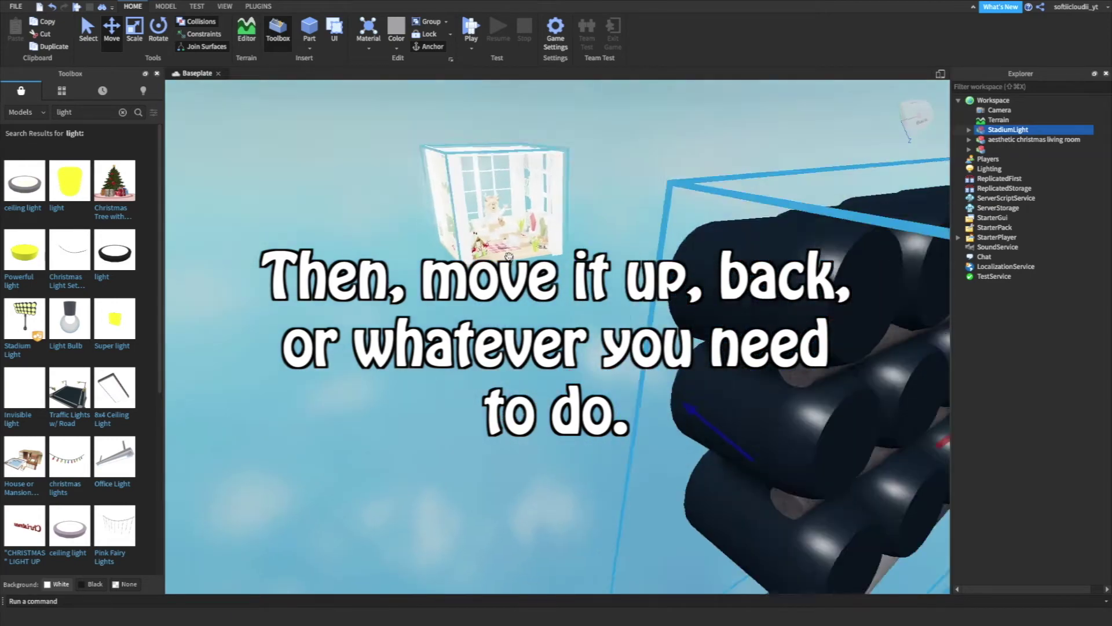
pyautogui.scroll(5, 510, 255)
pyautogui.press('f')
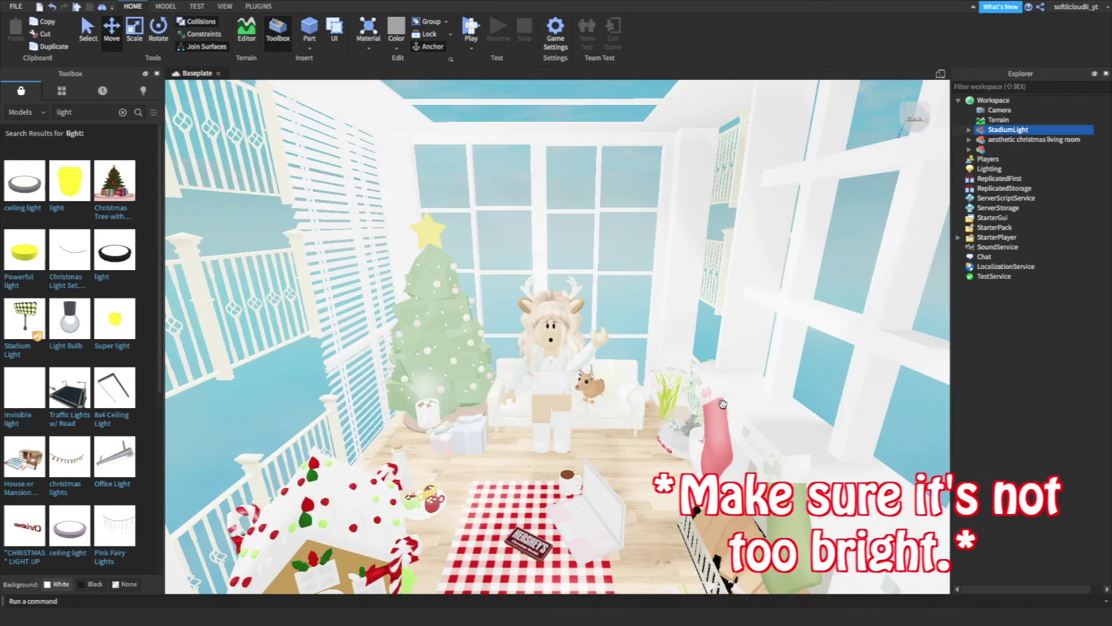
pyautogui.press('f')
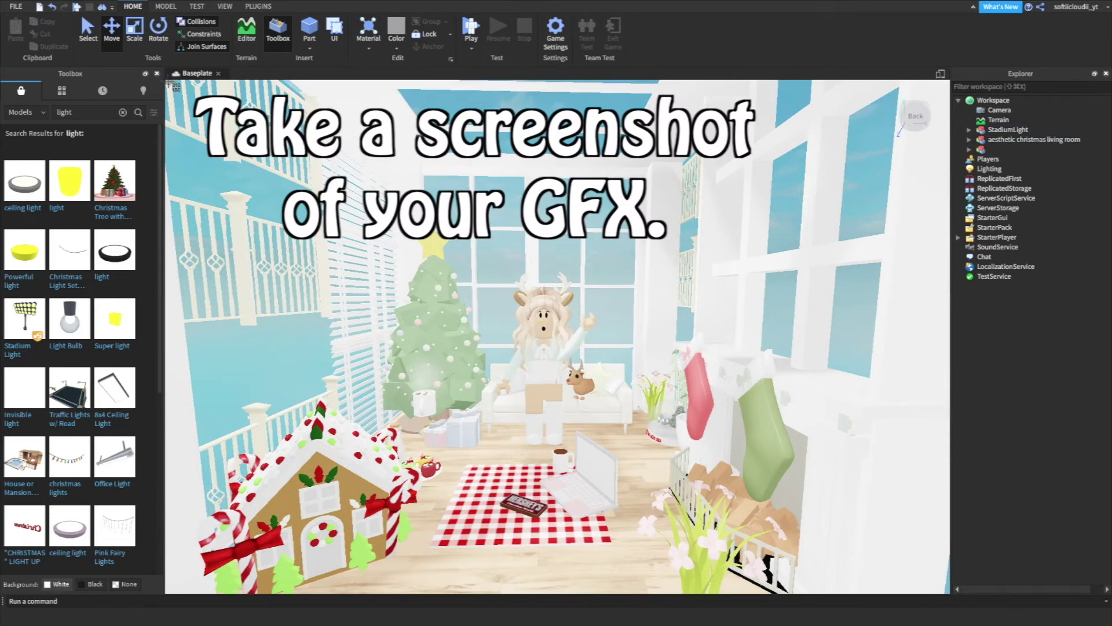
# Screenshot the living room scene, save it to the desktop, and close the Baseplate place
pyautogui.moveTo(169, 84); pyautogui.dragTo(950, 591)
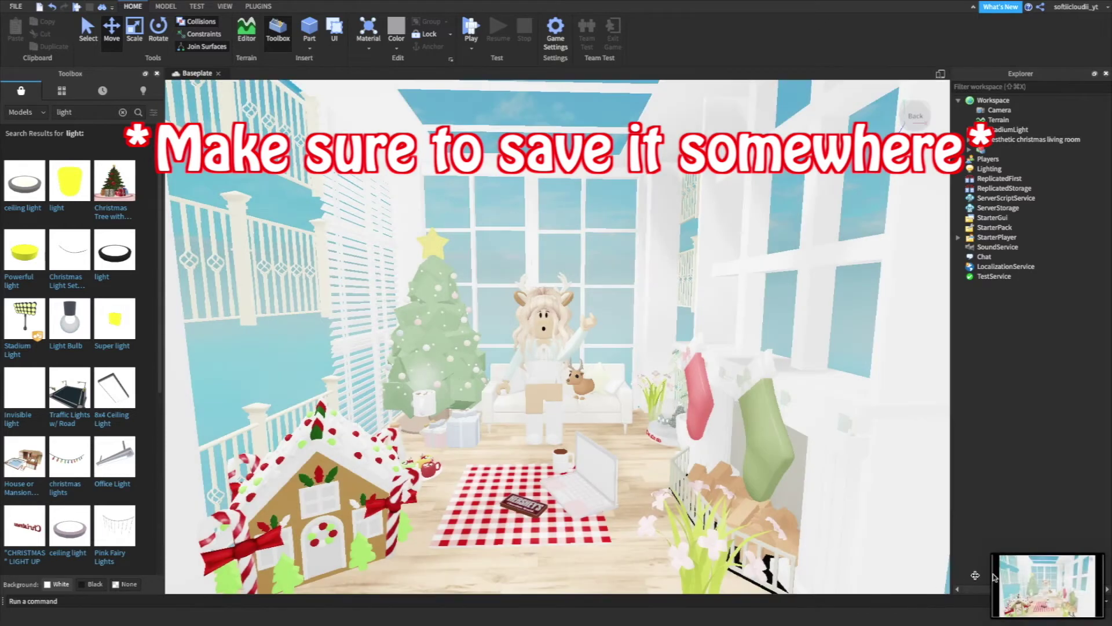
pyautogui.rightClick(1041, 594)
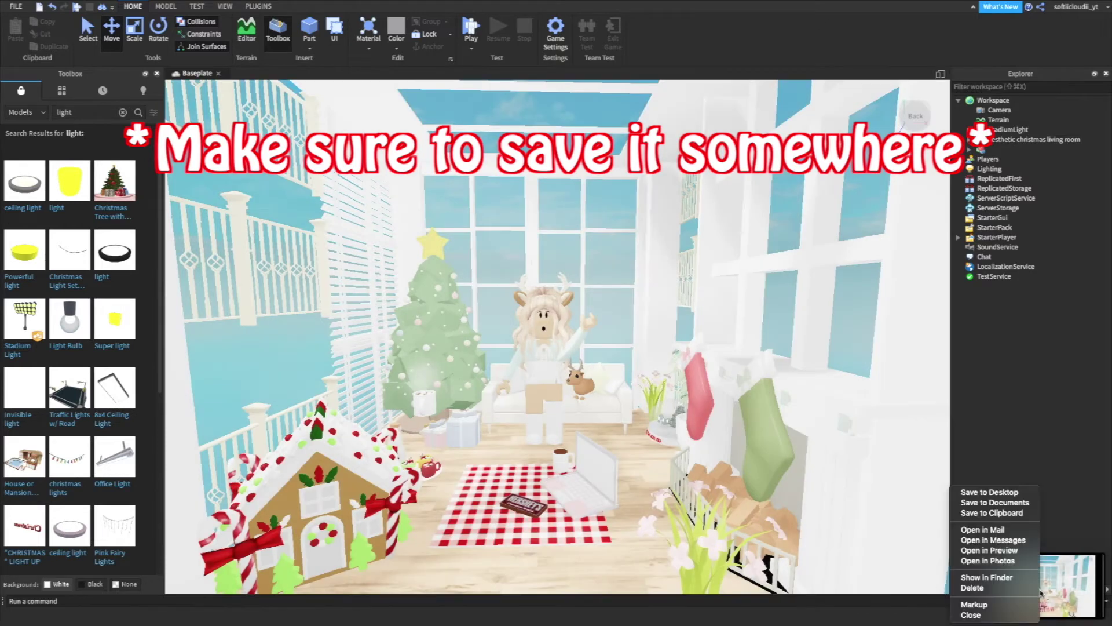
pyautogui.click(978, 493)
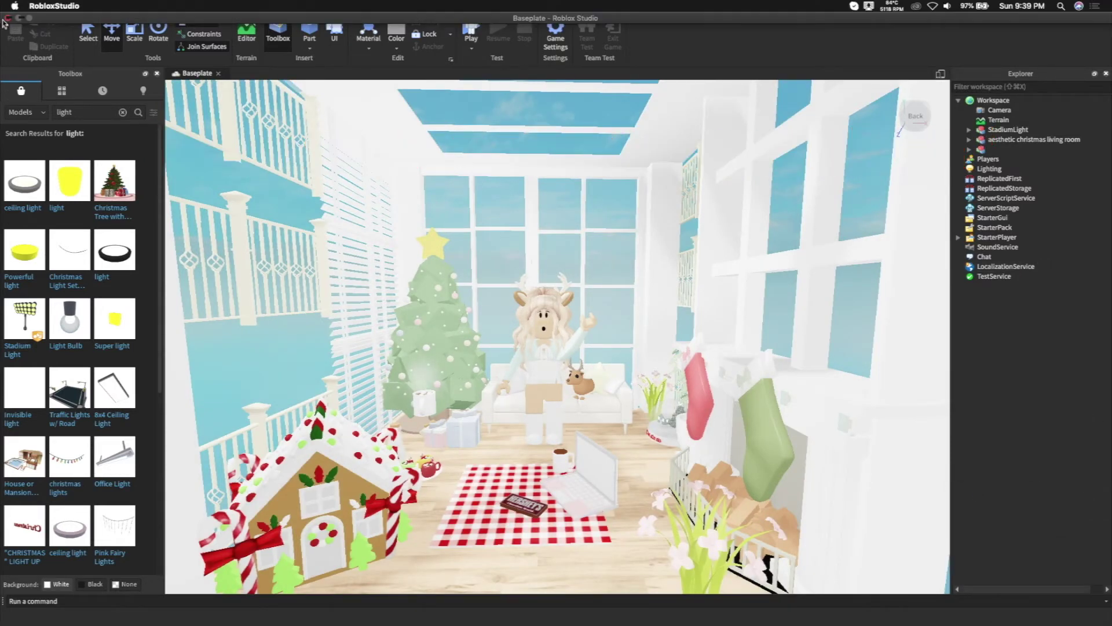
pyautogui.click(7, 18)
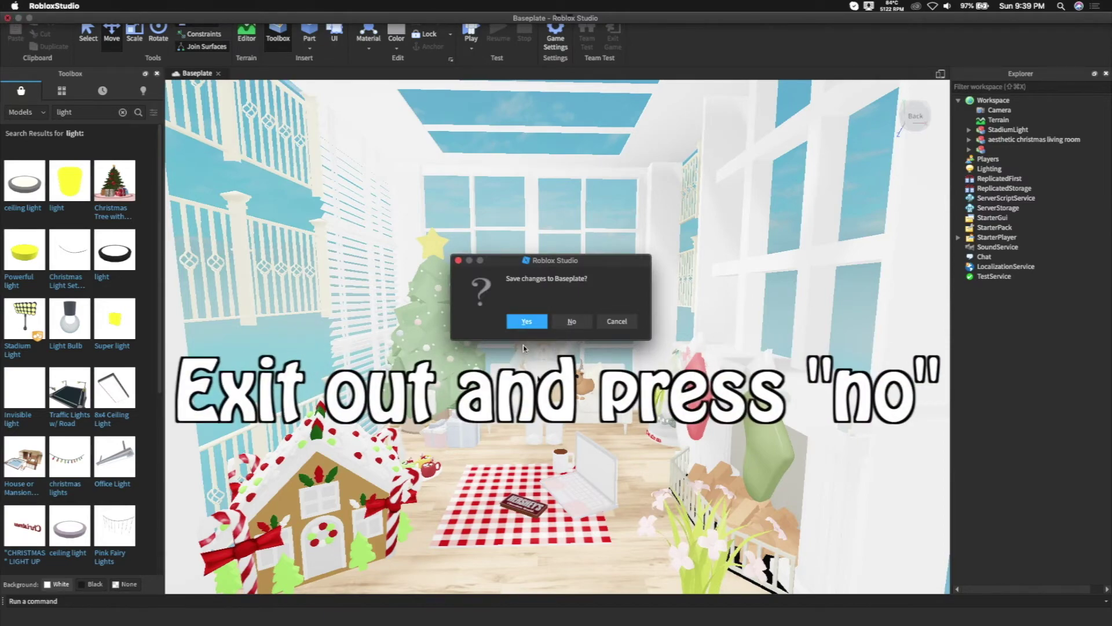
# Discard the Baseplate changes and go to pixlr.com in Chrome
pyautogui.click(570, 322)
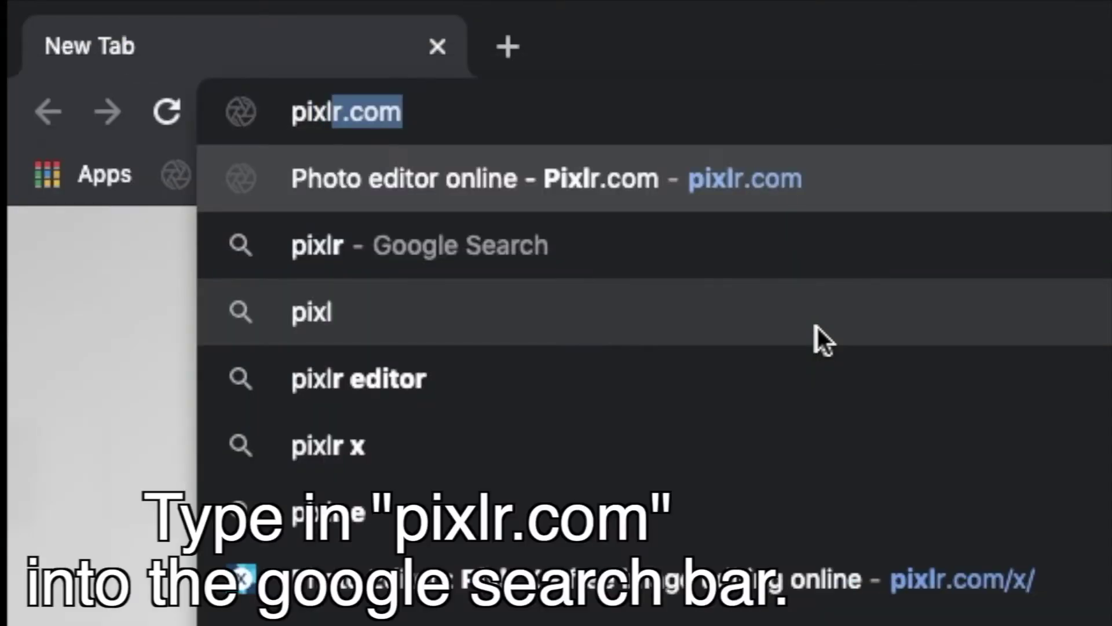
pyautogui.write('r.com')
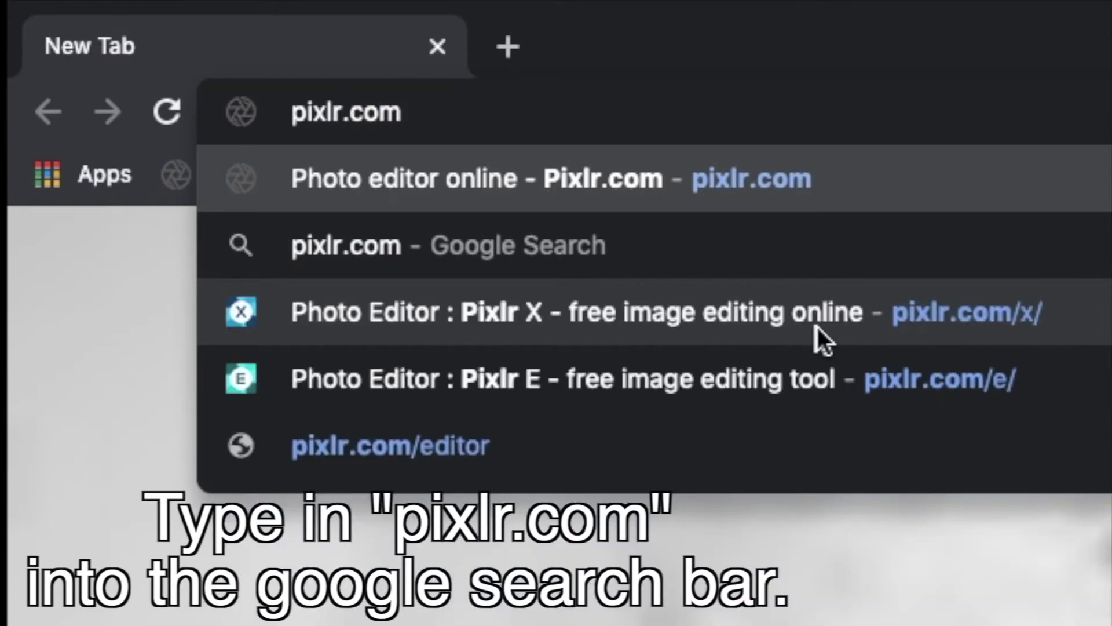
pyautogui.press('Return')
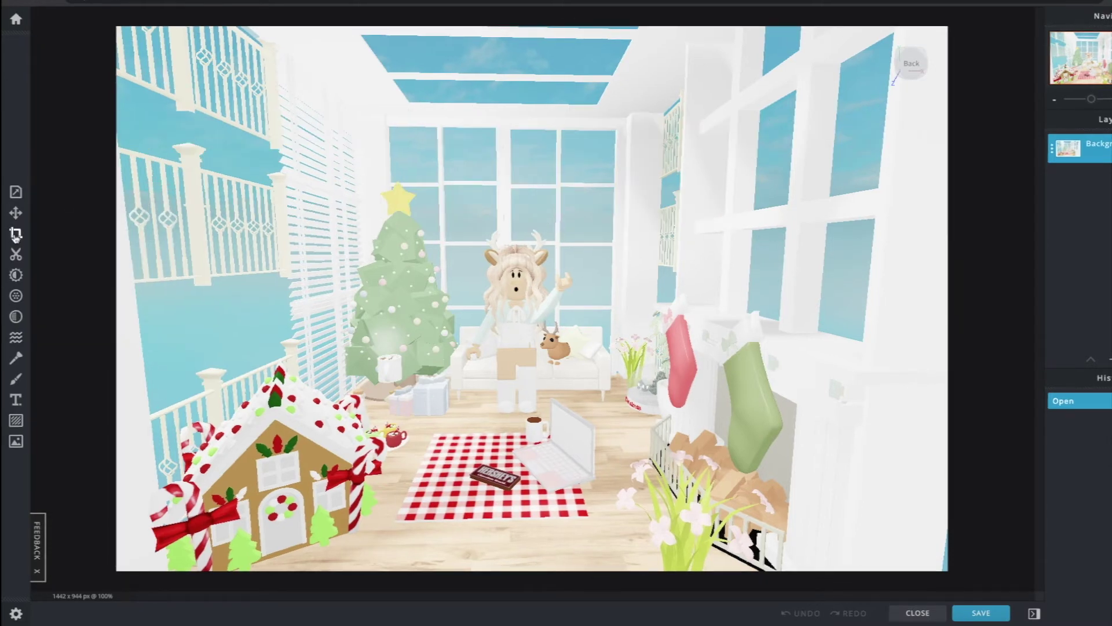
# Crop the screenshot inward to 1200×849 px, then open the Adjust tool
pyautogui.click(16, 233)
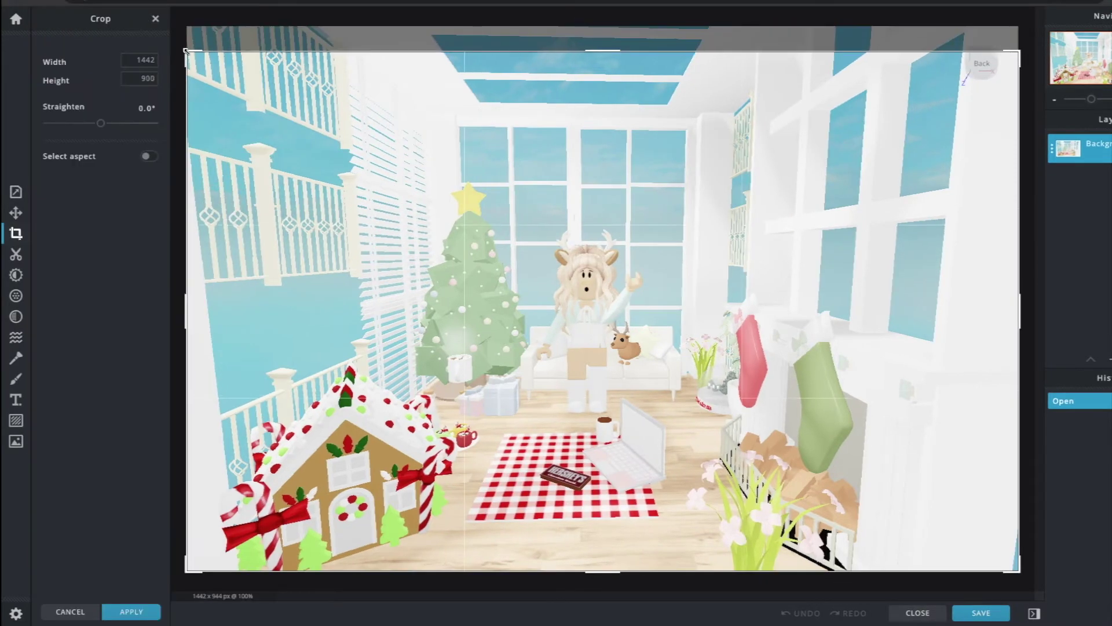
pyautogui.moveTo(186, 26); pyautogui.dragTo(218, 79)
pyautogui.moveTo(1018, 570); pyautogui.dragTo(915, 577)
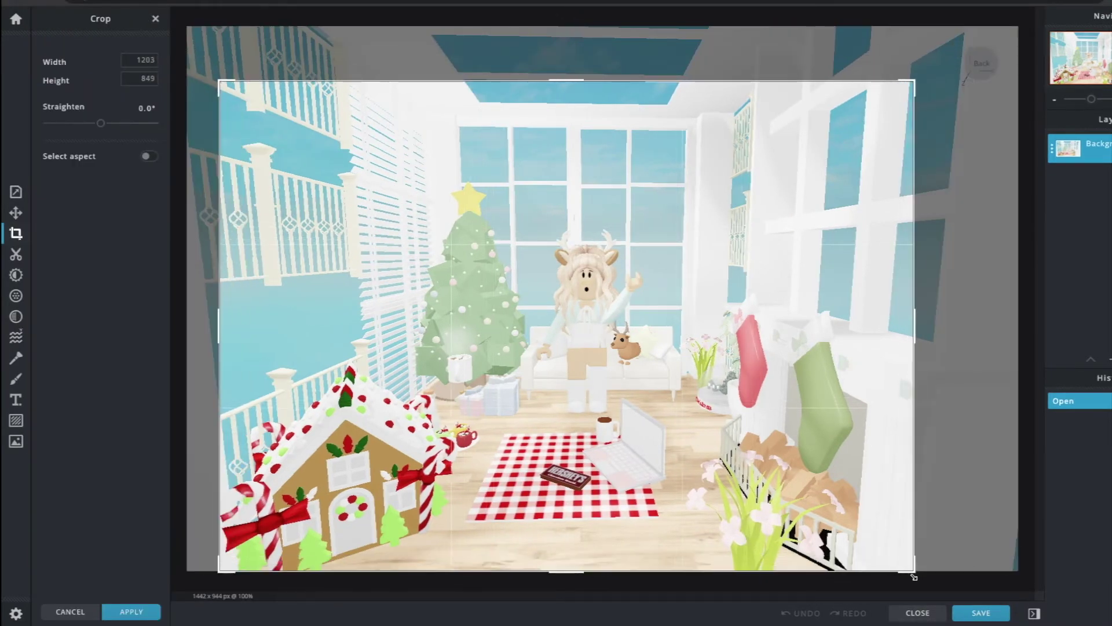
pyautogui.click(131, 611)
pyautogui.click(16, 275)
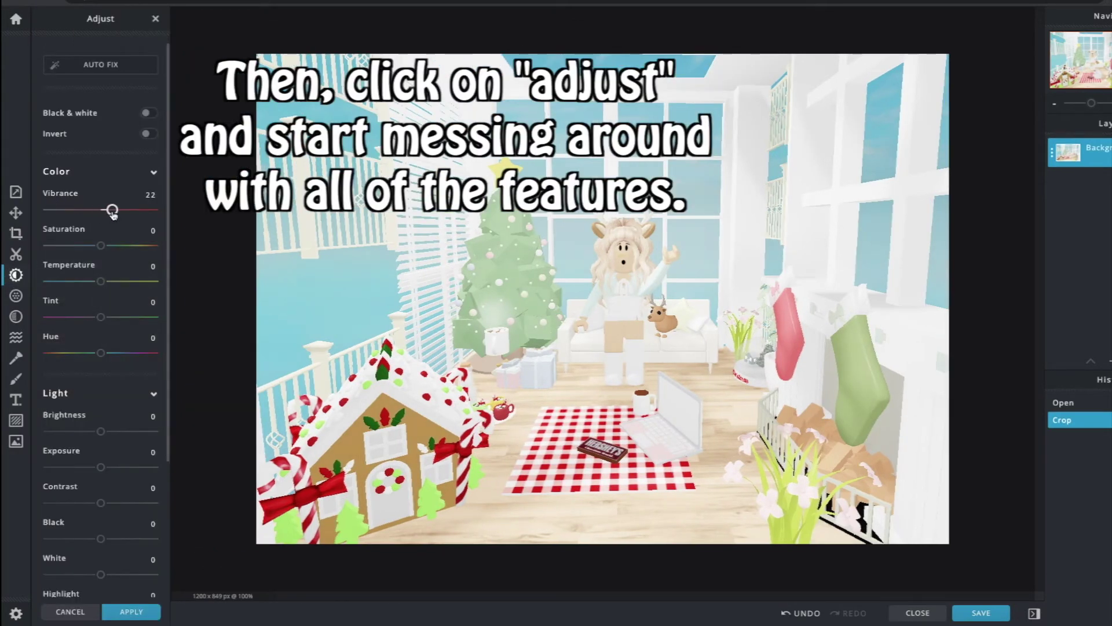
# Apply Vibrance 70, Saturation 28, Brightness -2 and Exposure 4 to the screenshot
pyautogui.moveTo(113, 210)
pyautogui.mouseDown()
pyautogui.moveTo(154, 210)
pyautogui.moveTo(99, 209)
pyautogui.moveTo(138, 210)
pyautogui.mouseUp()
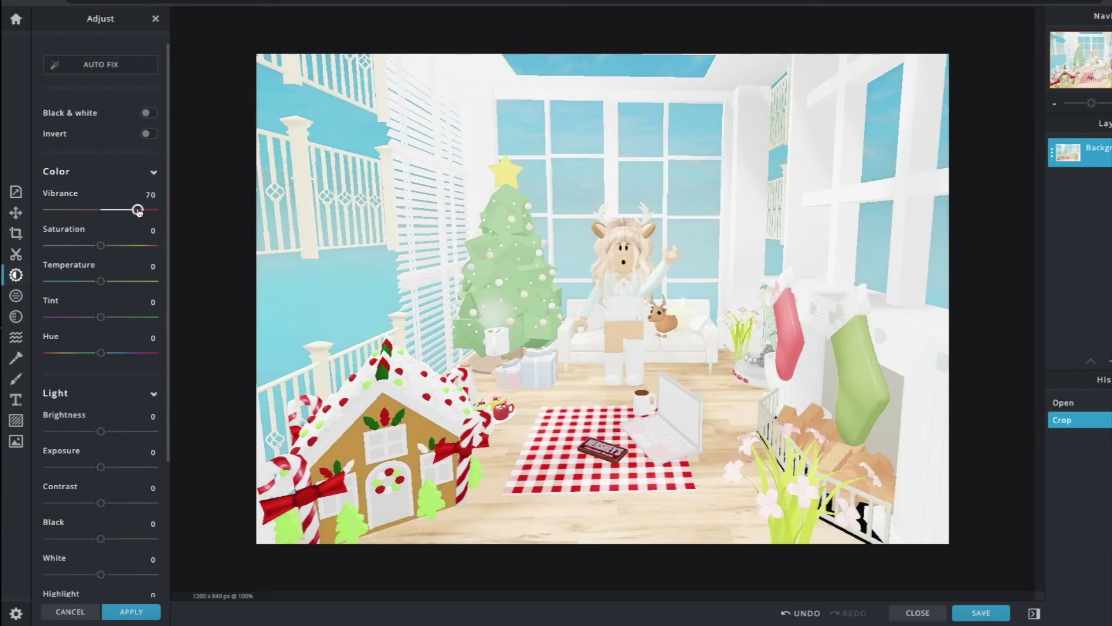
pyautogui.moveTo(101, 245)
pyautogui.mouseDown()
pyautogui.moveTo(125, 245)
pyautogui.moveTo(99, 251)
pyautogui.moveTo(103, 287)
pyautogui.mouseUp()
pyautogui.scroll(-3, 110, 249)
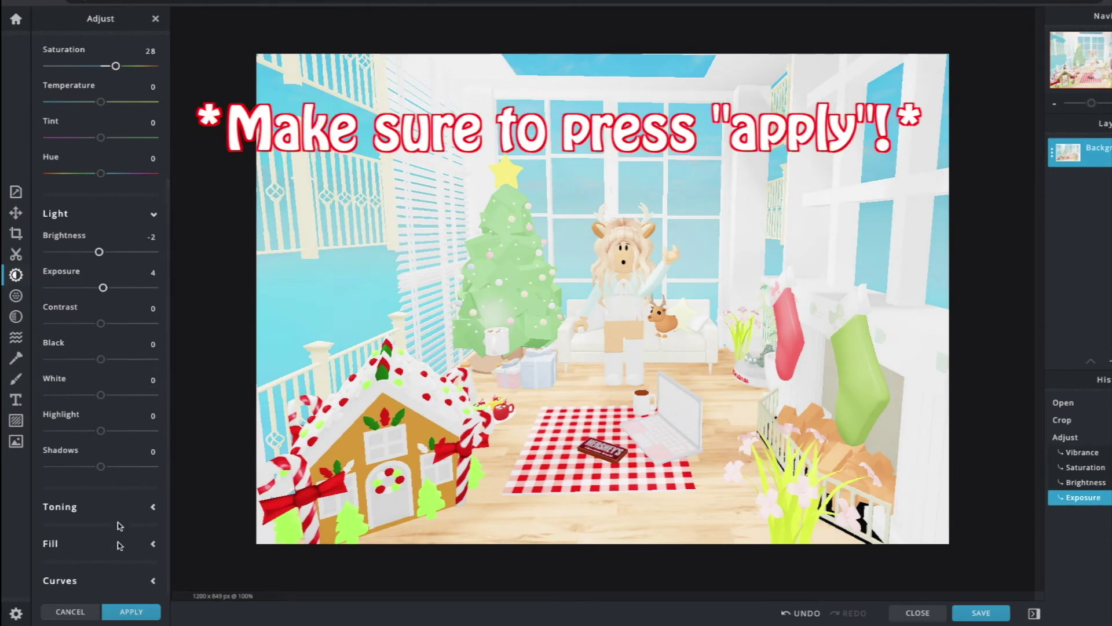
pyautogui.click(131, 612)
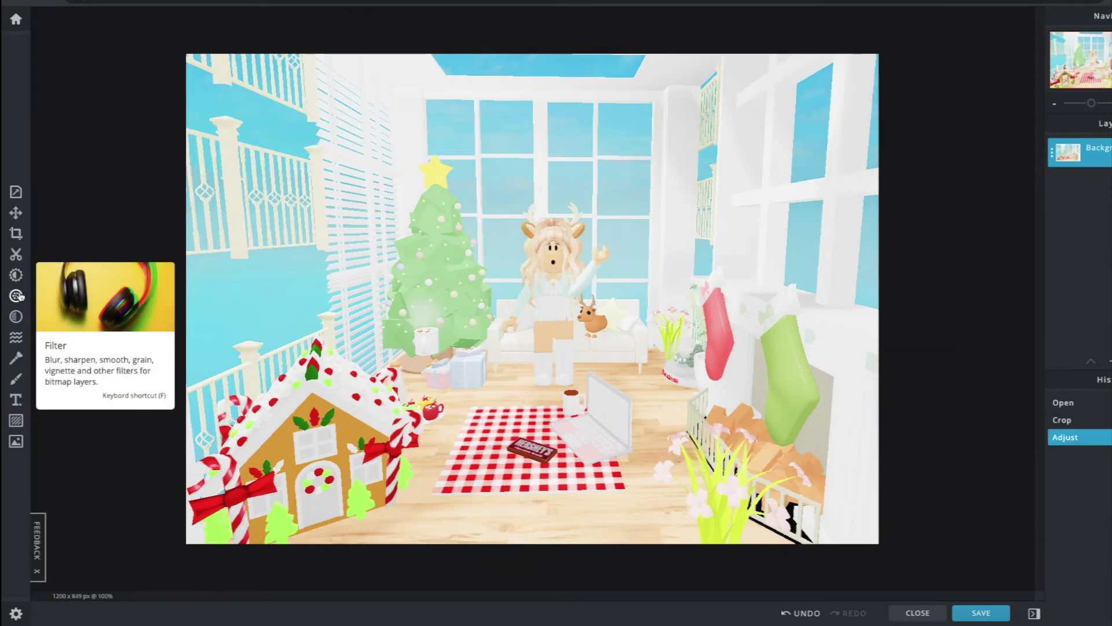
# Apply a Smooth 7 and Bloom 5 filter to soften the screenshot
pyautogui.click(17, 296)
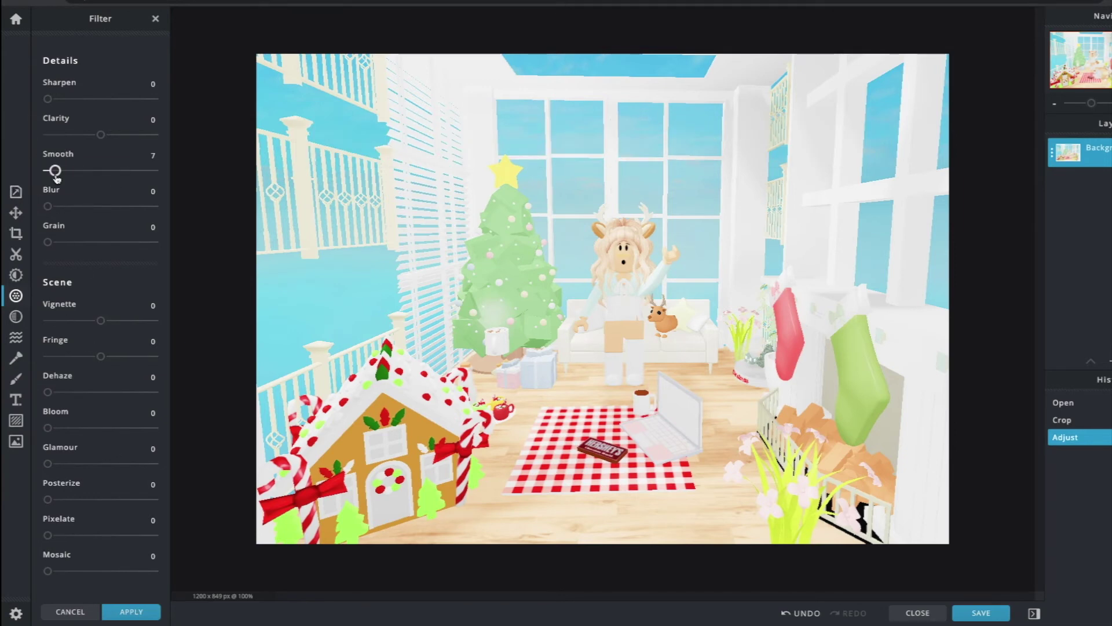
pyautogui.moveTo(53, 171); pyautogui.dragTo(55, 170)
pyautogui.moveTo(49, 428); pyautogui.dragTo(53, 428)
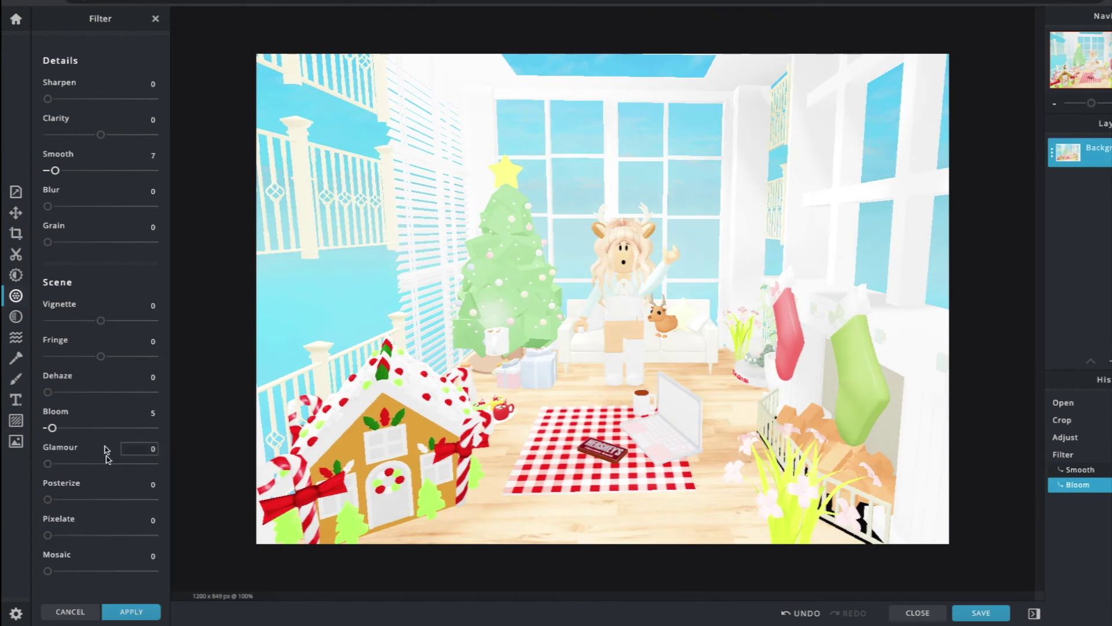
pyautogui.click(131, 612)
pyautogui.scroll(2, 511, 369)
pyautogui.scroll(-3, 511, 370)
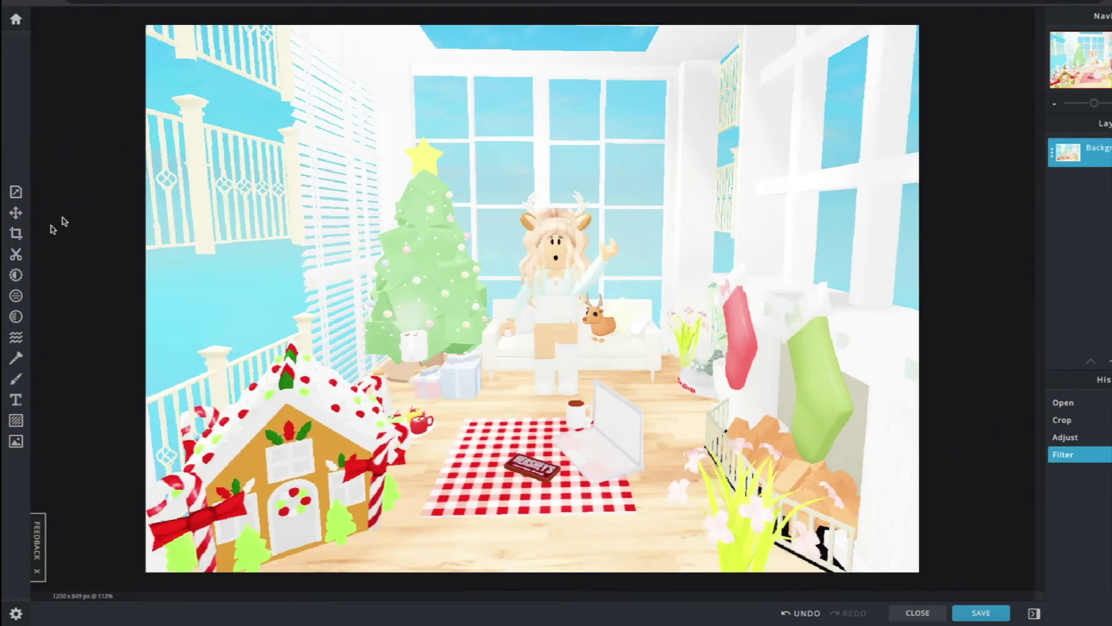
pyautogui.click(16, 232)
# Crop the image to 1071×779, then download it as PNG 'Christmas GFX' to the desktop
pyautogui.moveTo(266, 70); pyautogui.dragTo(295, 73)
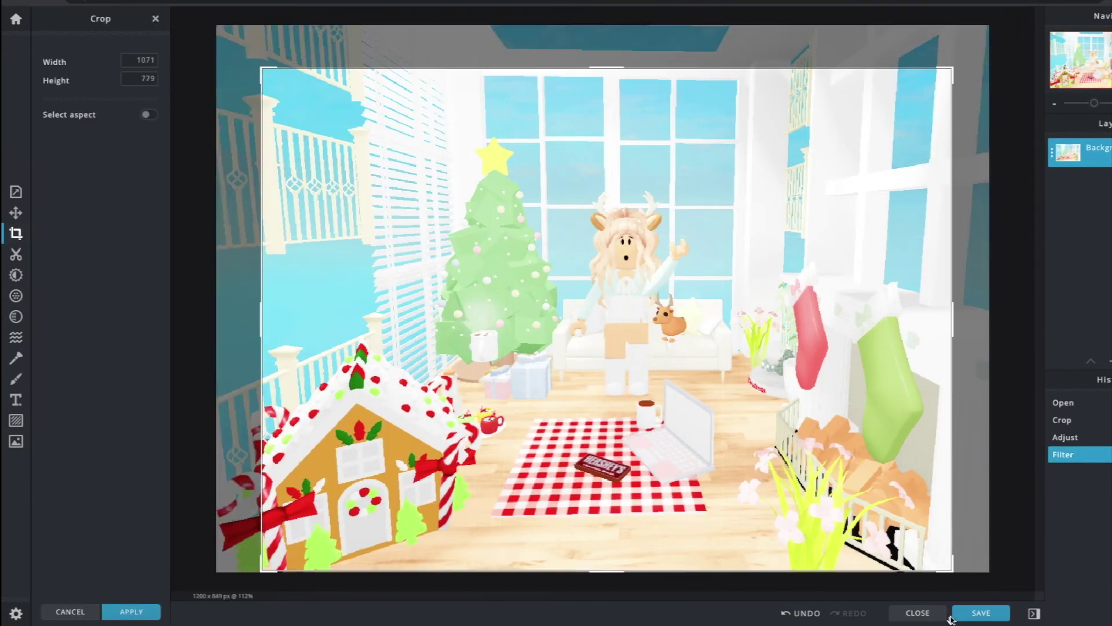
pyautogui.click(131, 611)
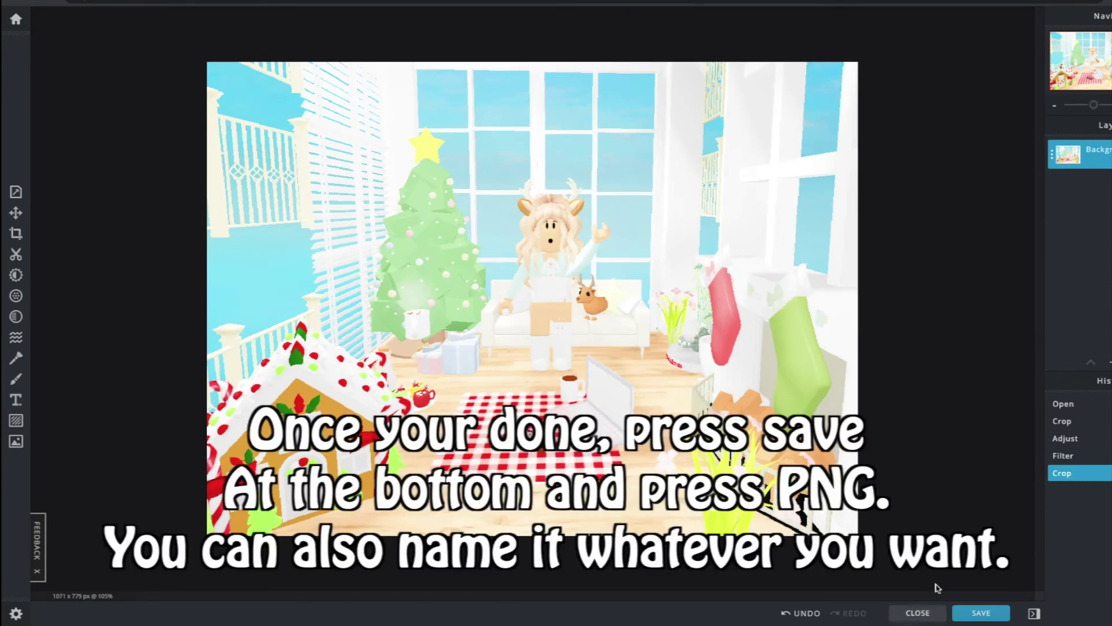
pyautogui.click(979, 613)
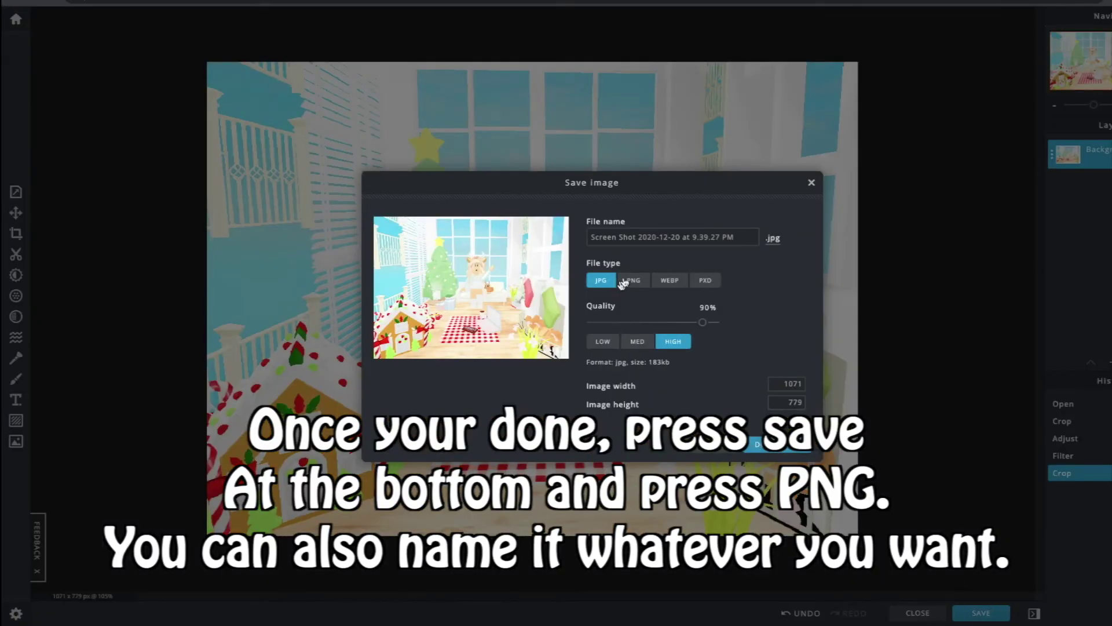
pyautogui.click(642, 280)
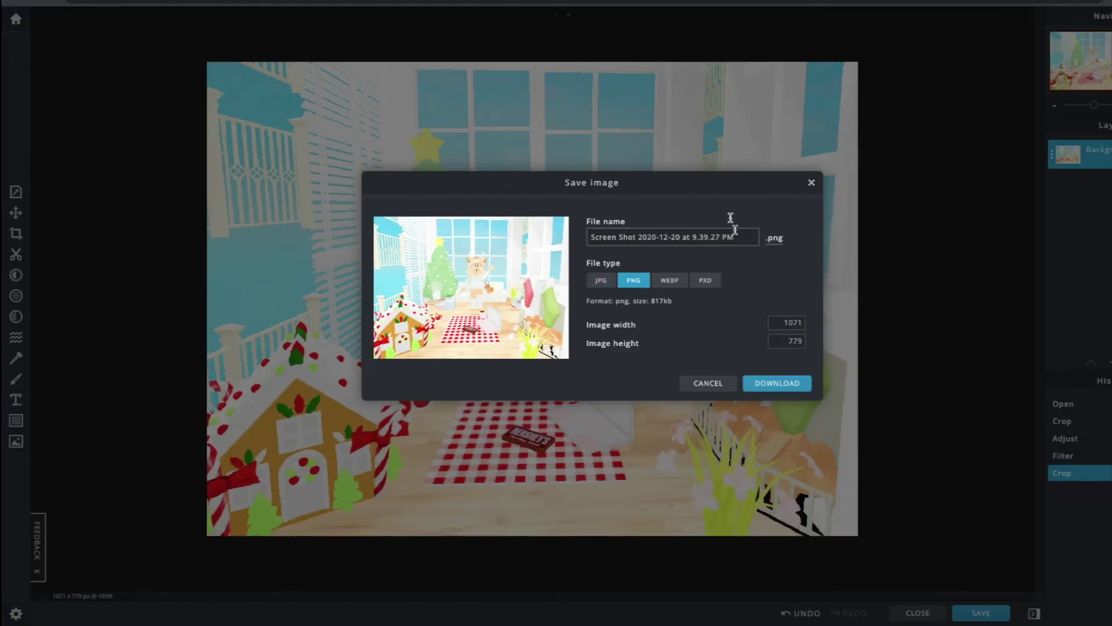
pyautogui.click(730, 236)
pyautogui.press('super+a')
pyautogui.press('BackSpace')
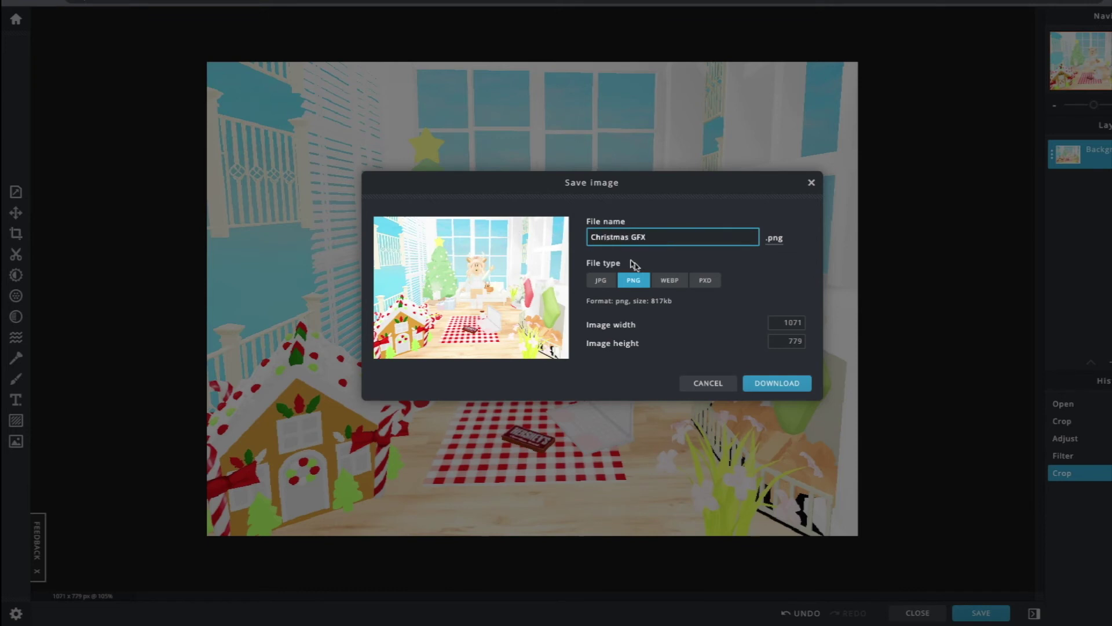
pyautogui.click(771, 384)
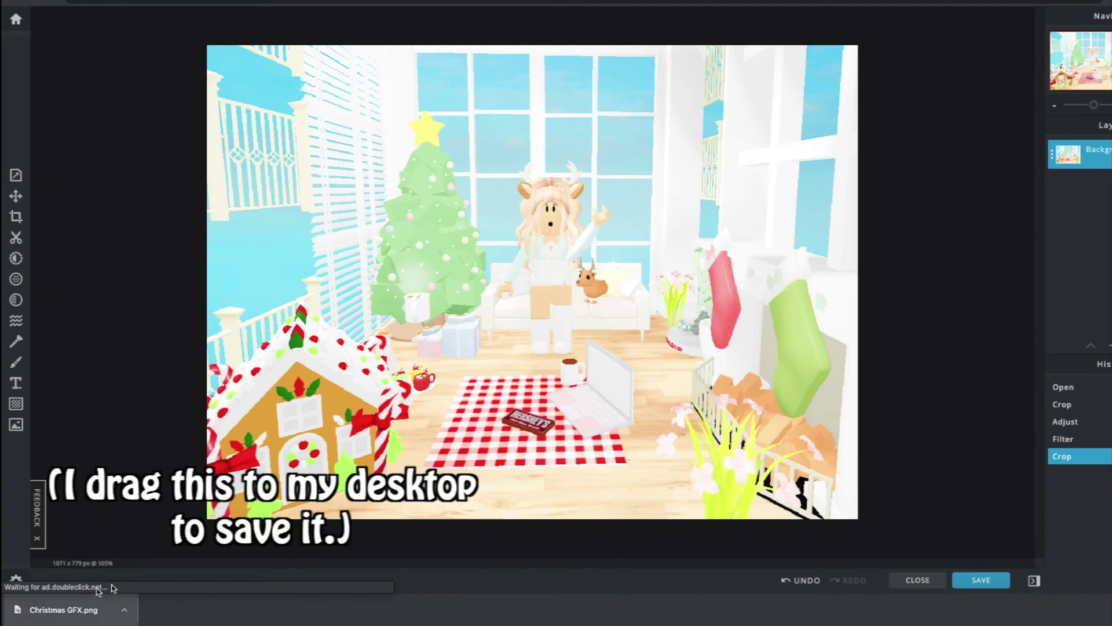
pyautogui.moveTo(114, 588); pyautogui.dragTo(489, 533)
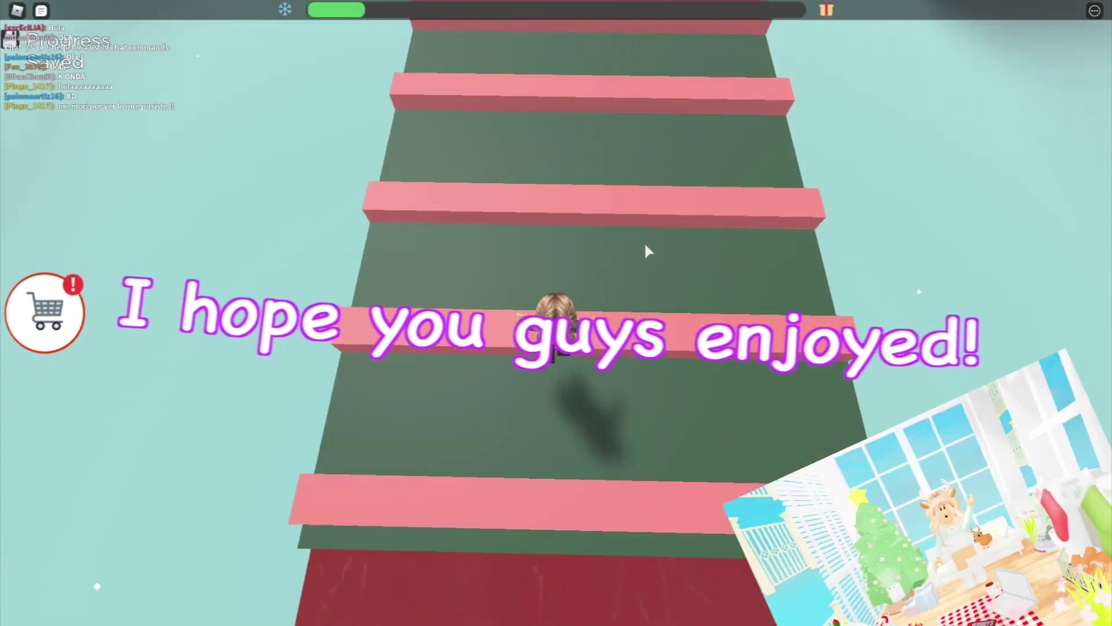